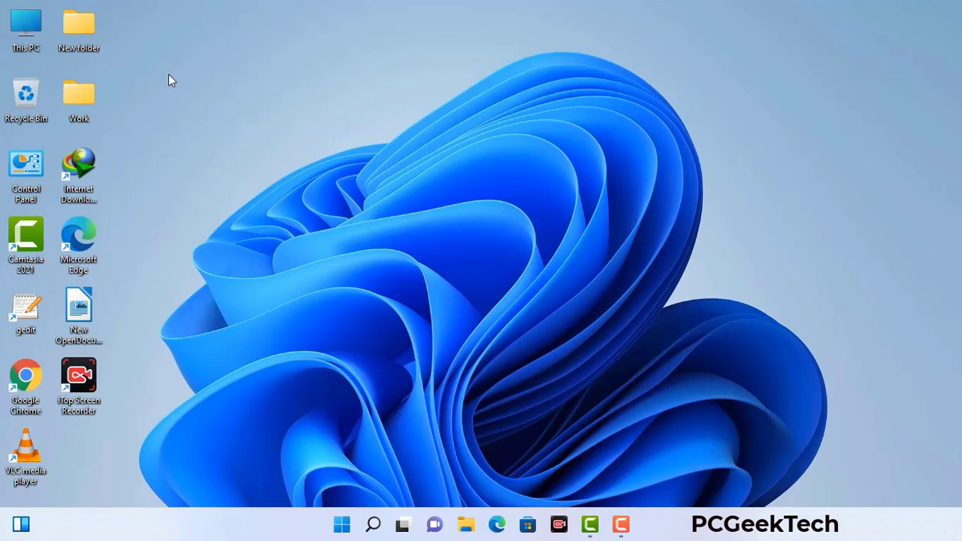
Launch System Configuration by running msconfig from the Run box
{"action": "key", "text": "super+r"}
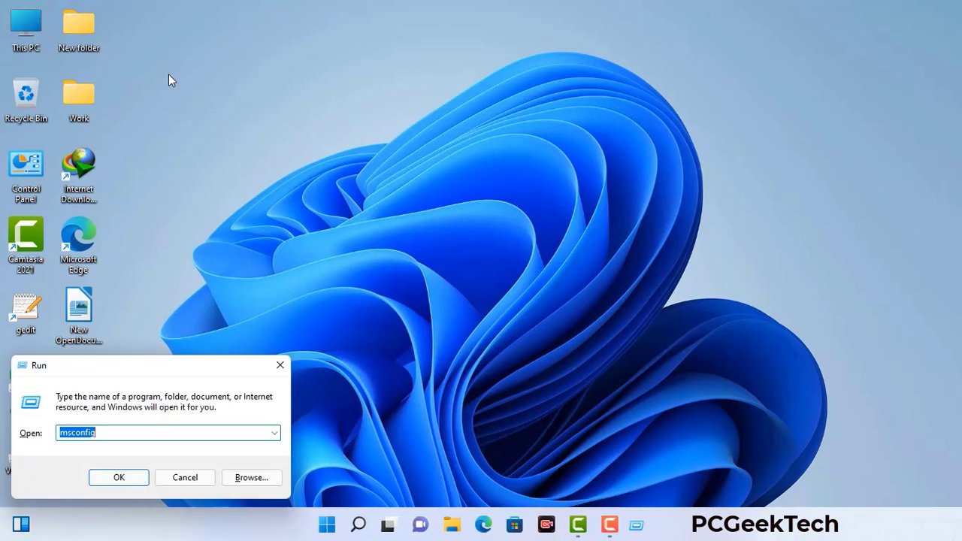
{"action": "left_click_drag", "start_coordinate": [164, 366], "coordinate": [422, 118]}
{"action": "left_click", "coordinate": [383, 187]}
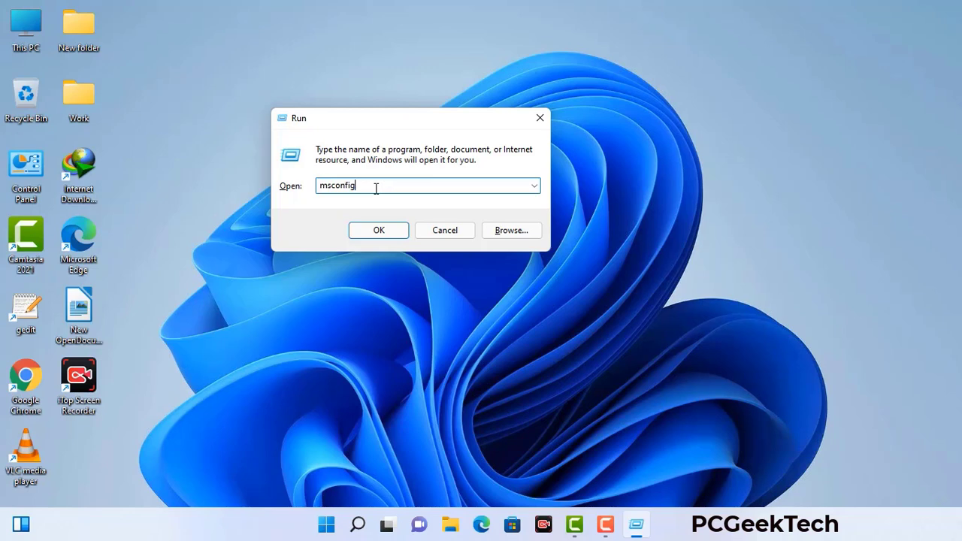
{"action": "left_click", "coordinate": [371, 235]}
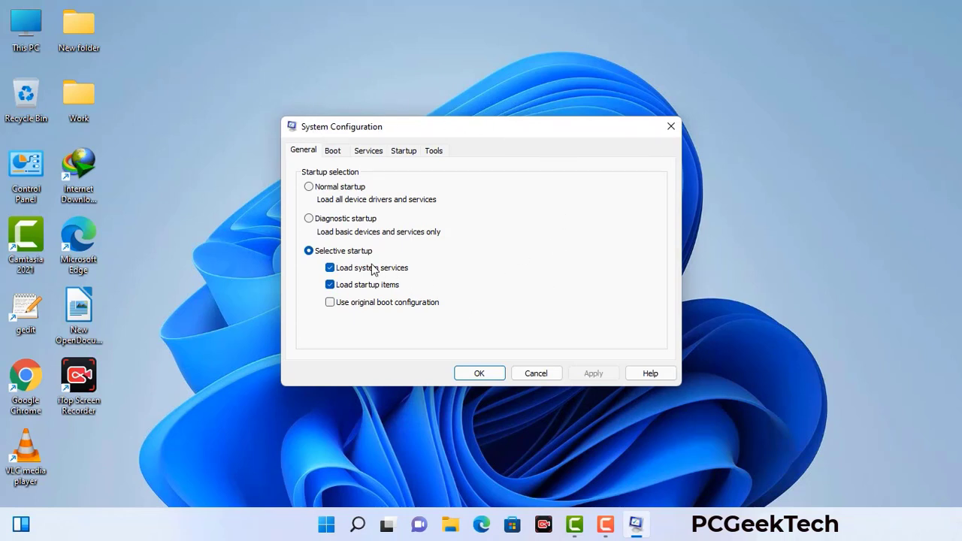
Enable Safe boot with the Network option on the Boot tab, apply it, and restart
{"action": "left_click", "coordinate": [333, 151]}
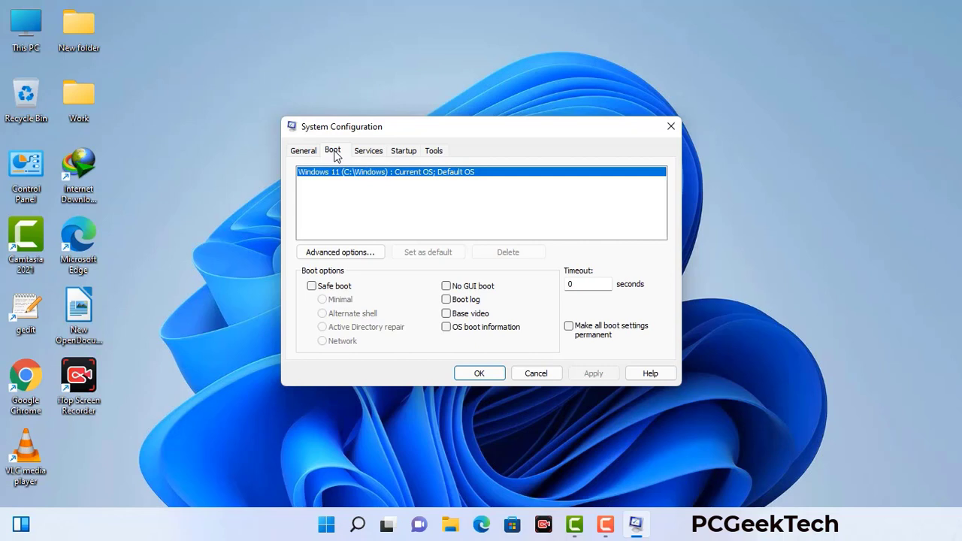
{"action": "left_click", "coordinate": [311, 287]}
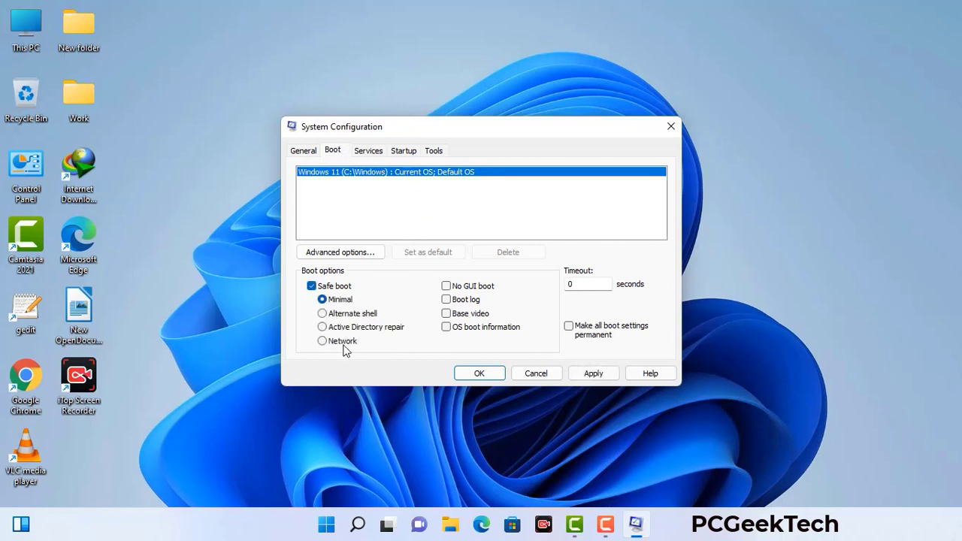
{"action": "left_click", "coordinate": [342, 342]}
{"action": "left_click", "coordinate": [594, 374]}
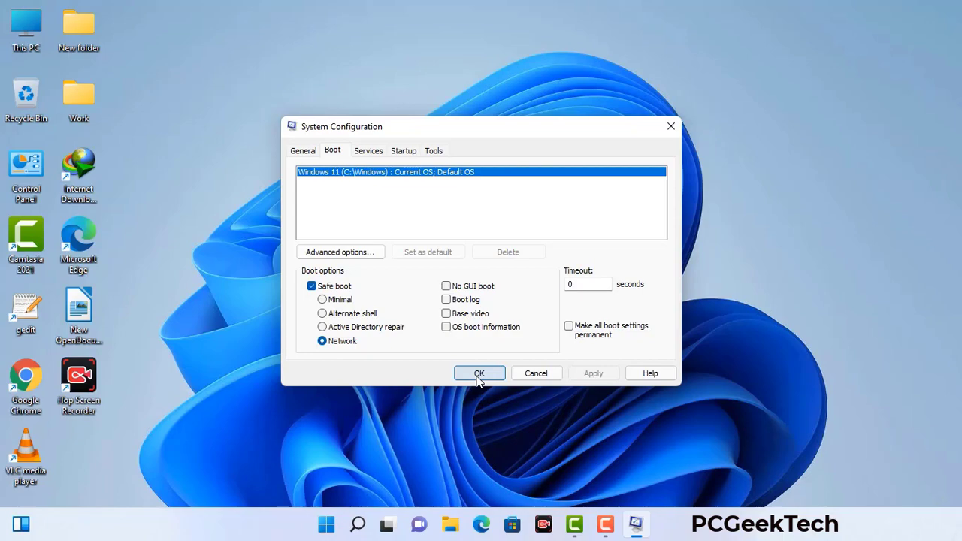
{"action": "left_click", "coordinate": [478, 374]}
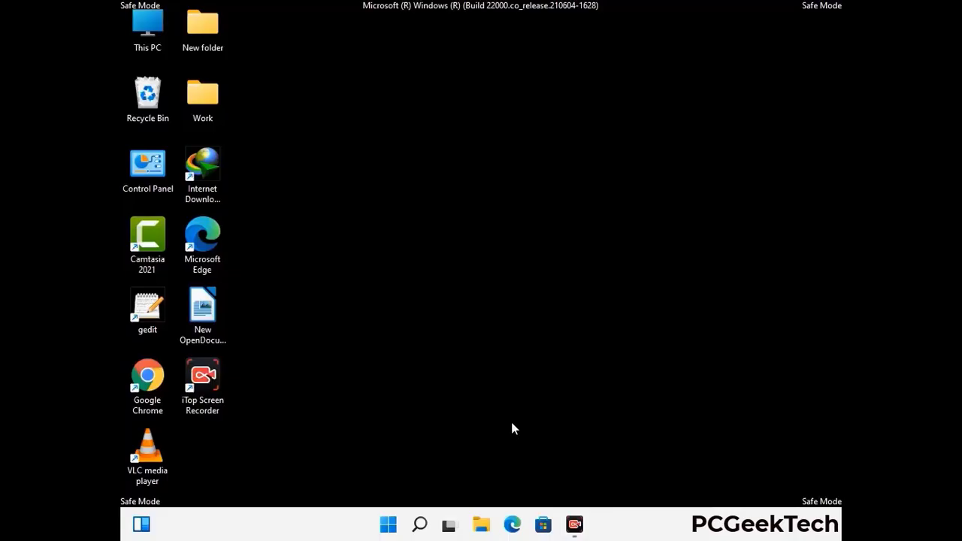
Turn on 'Show hidden files, folders, and drives' in File Explorer Options, then close Control Panel
{"action": "double_click", "coordinate": [148, 181]}
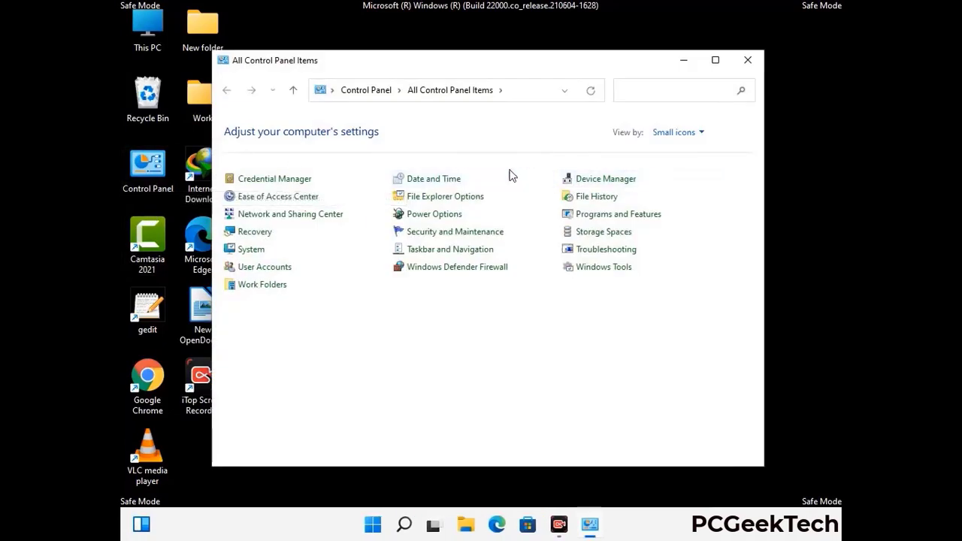
{"action": "left_click", "coordinate": [464, 202]}
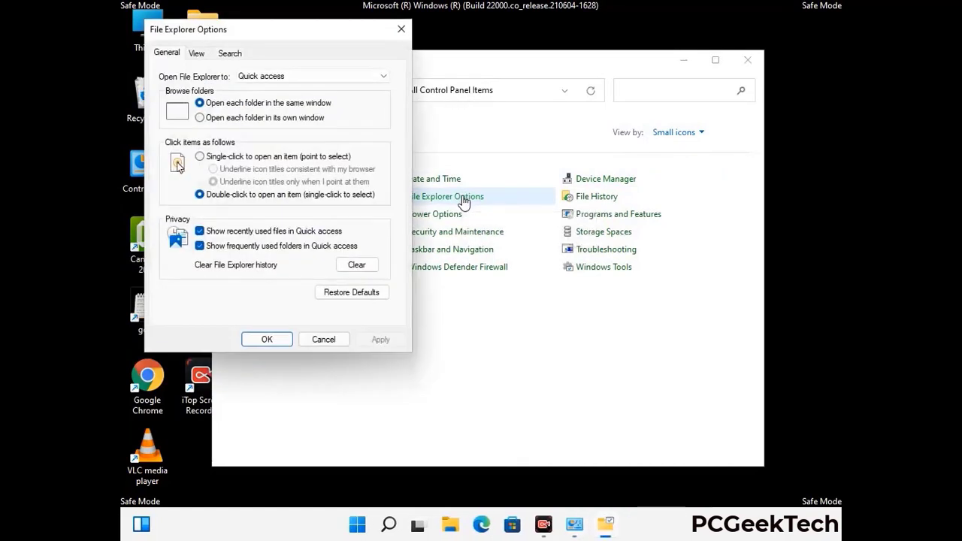
{"action": "left_click", "coordinate": [198, 53]}
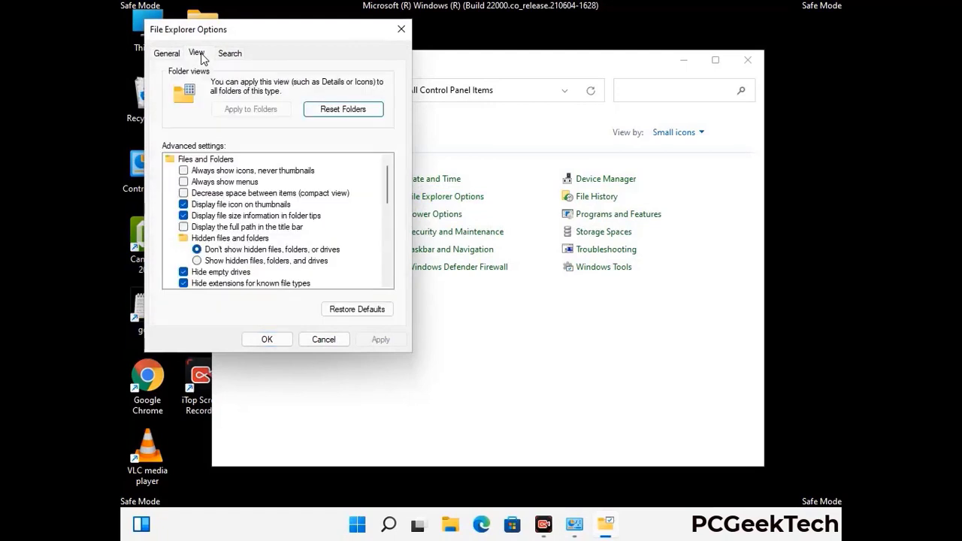
{"action": "left_click", "coordinate": [197, 261]}
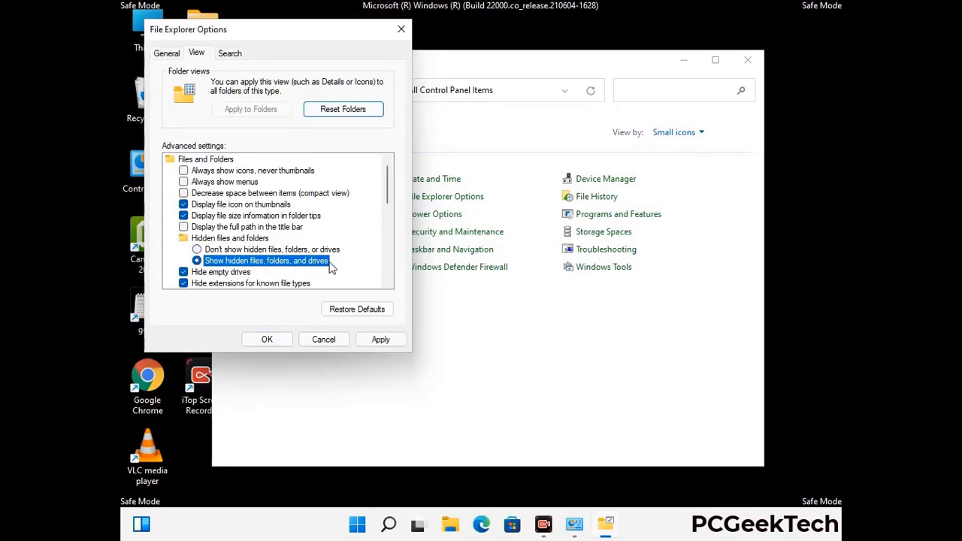
{"action": "left_click", "coordinate": [379, 341]}
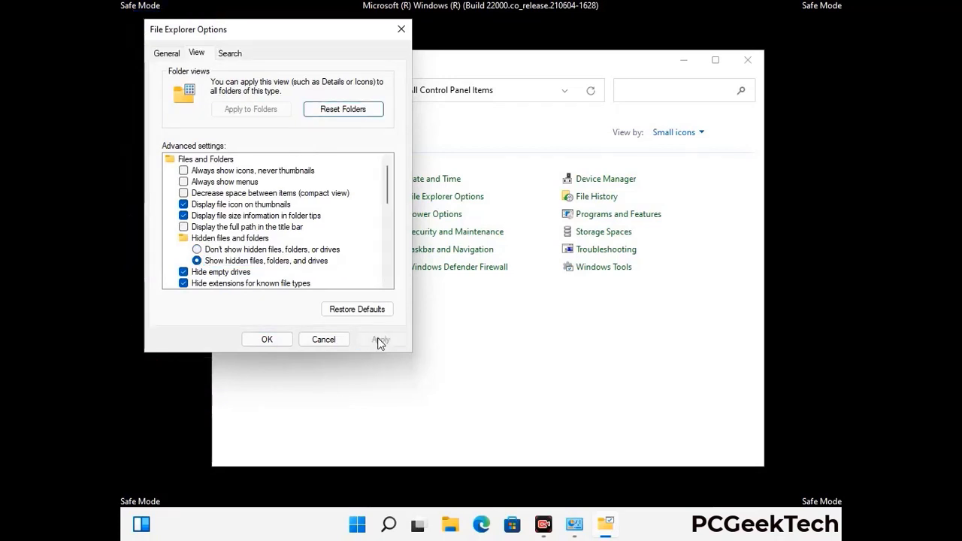
{"action": "left_click", "coordinate": [256, 341]}
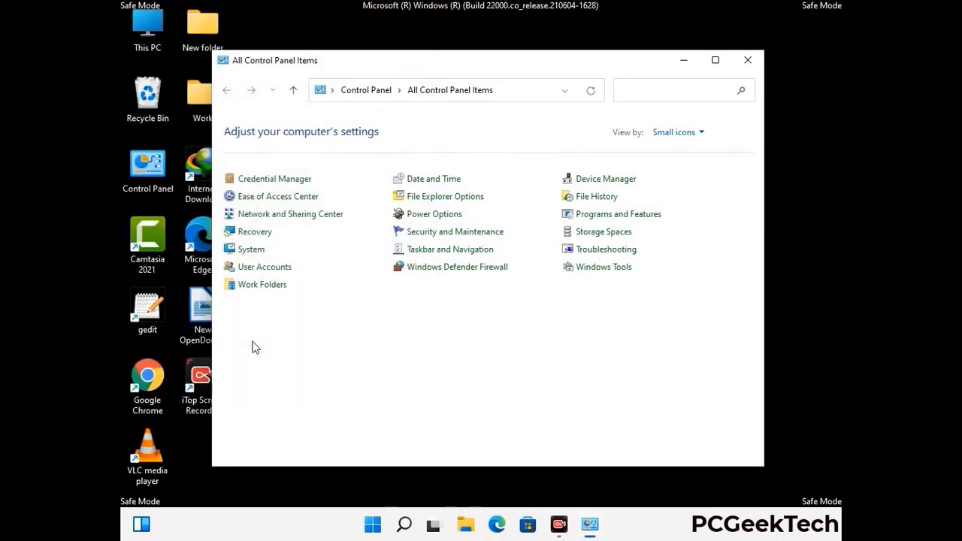
{"action": "left_click", "coordinate": [745, 63]}
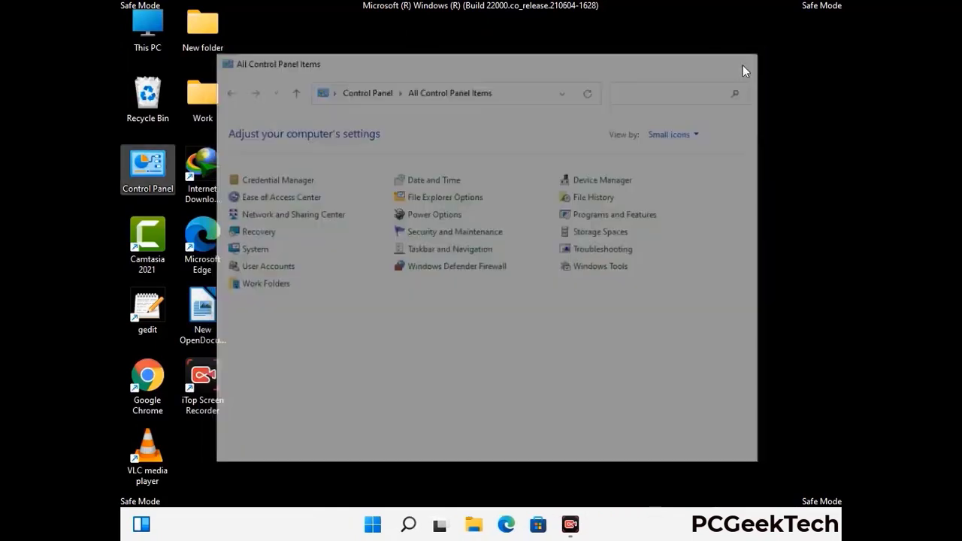
Browse from This PC to the C:\Windows\System32\drivers\etc folder
{"action": "double_click", "coordinate": [143, 47]}
{"action": "left_click", "coordinate": [421, 328]}
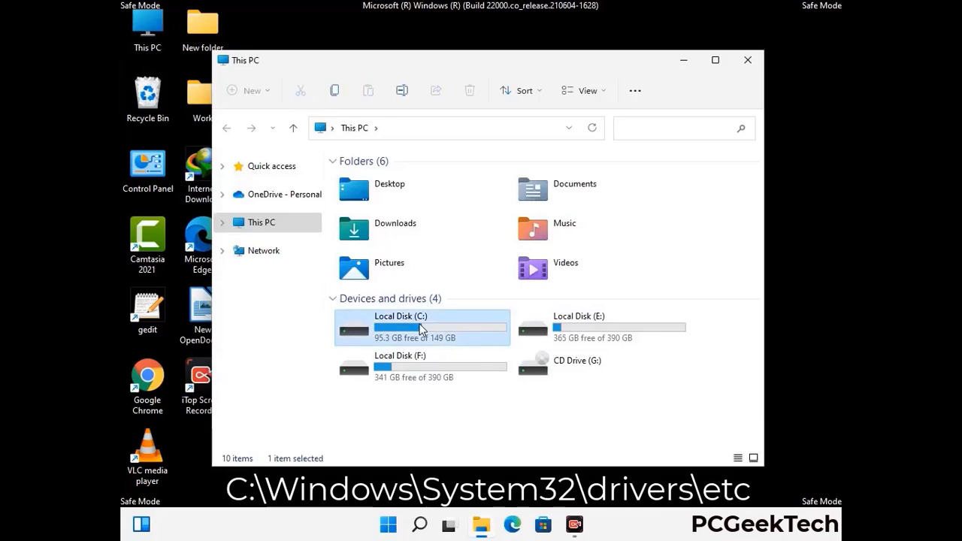
{"action": "double_click", "coordinate": [422, 328]}
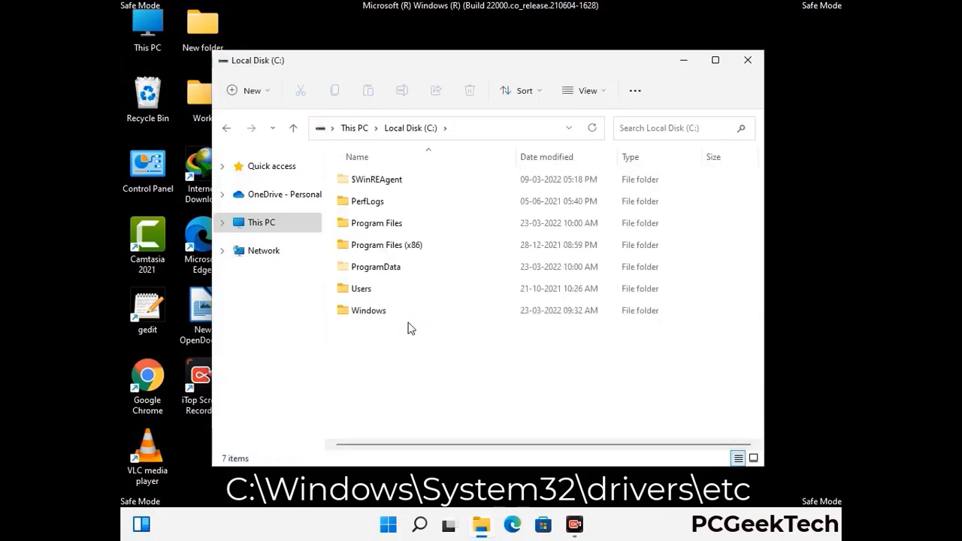
{"action": "double_click", "coordinate": [361, 312]}
{"action": "scroll", "coordinate": [391, 318], "scroll_direction": "down", "scroll_amount": 7}
{"action": "scroll", "coordinate": [476, 324], "scroll_direction": "down", "scroll_amount": 11}
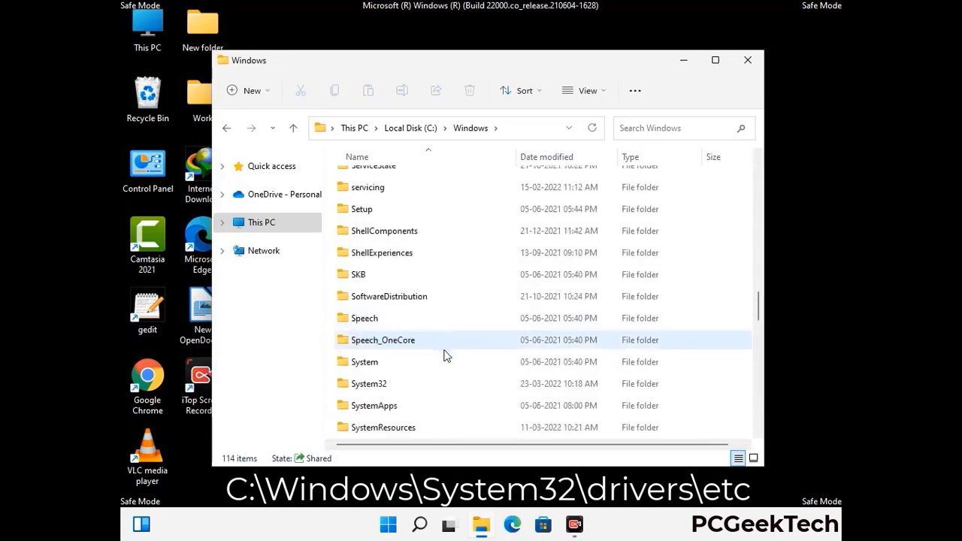
{"action": "scroll", "coordinate": [444, 355], "scroll_direction": "down", "scroll_amount": 1}
{"action": "double_click", "coordinate": [365, 318]}
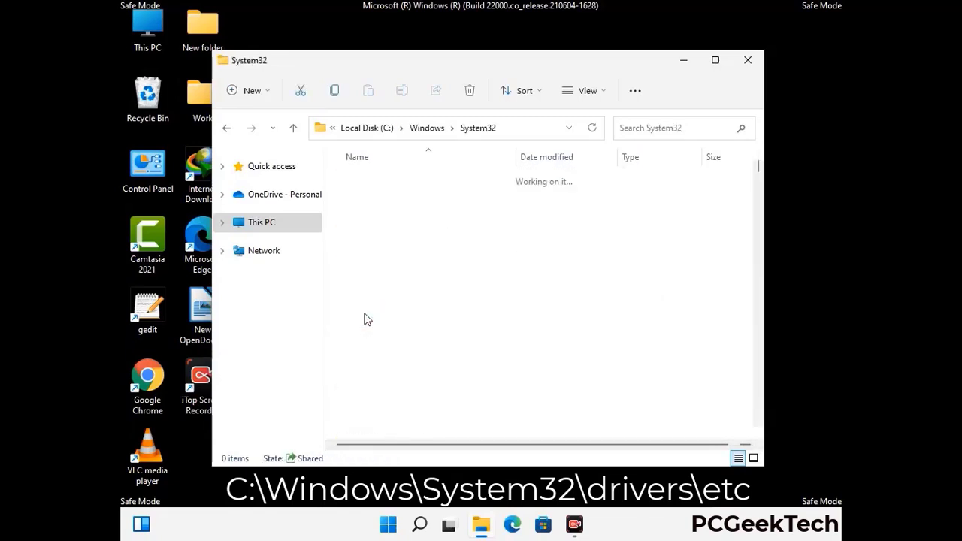
{"action": "scroll", "coordinate": [414, 330], "scroll_direction": "down", "scroll_amount": 5}
{"action": "double_click", "coordinate": [375, 414]}
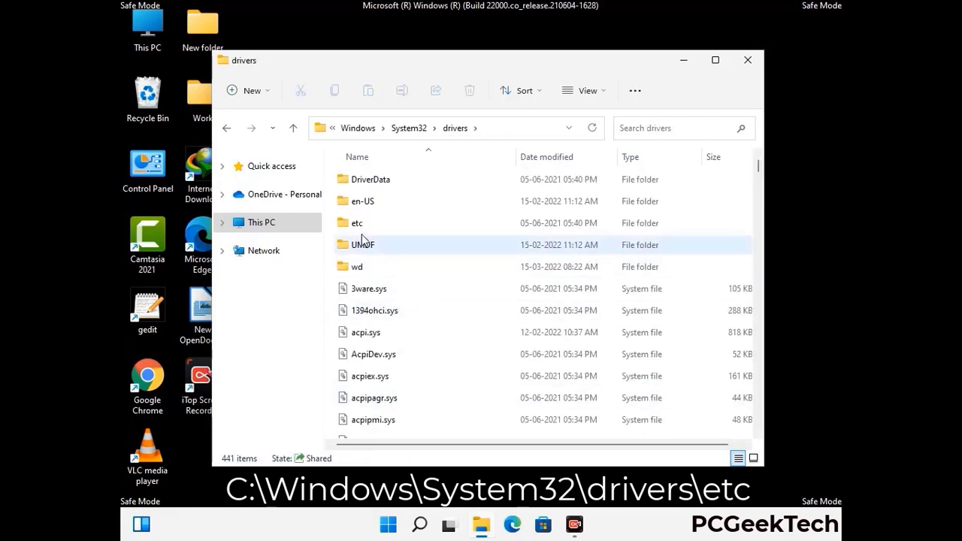
{"action": "double_click", "coordinate": [357, 224]}
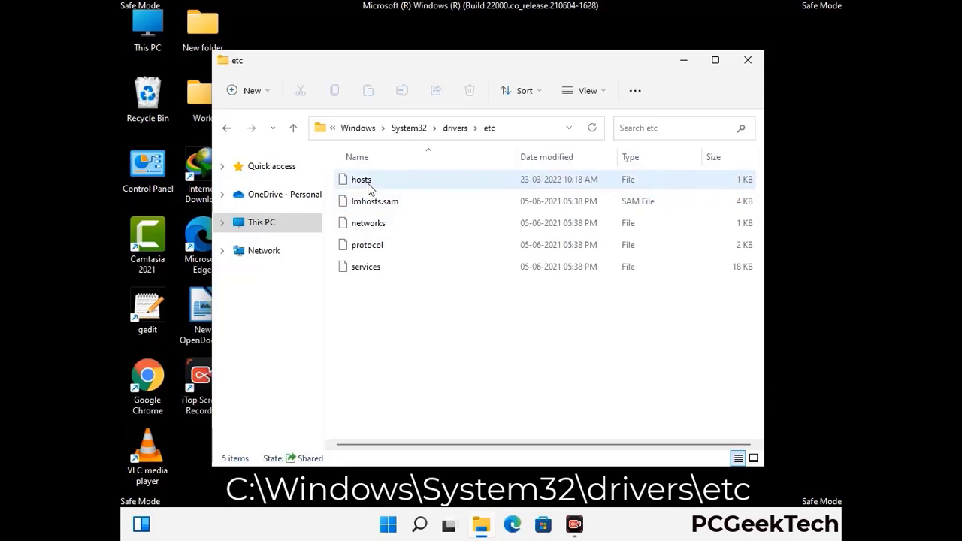
Open the hosts file with Notepad
{"action": "left_click", "coordinate": [370, 190]}
{"action": "double_click", "coordinate": [369, 185]}
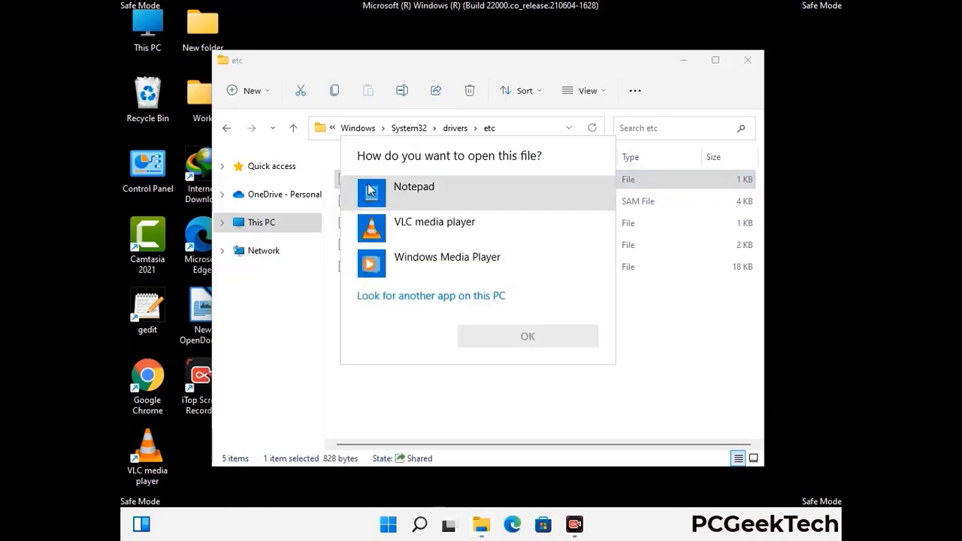
{"action": "left_click", "coordinate": [427, 188]}
{"action": "left_click", "coordinate": [535, 335]}
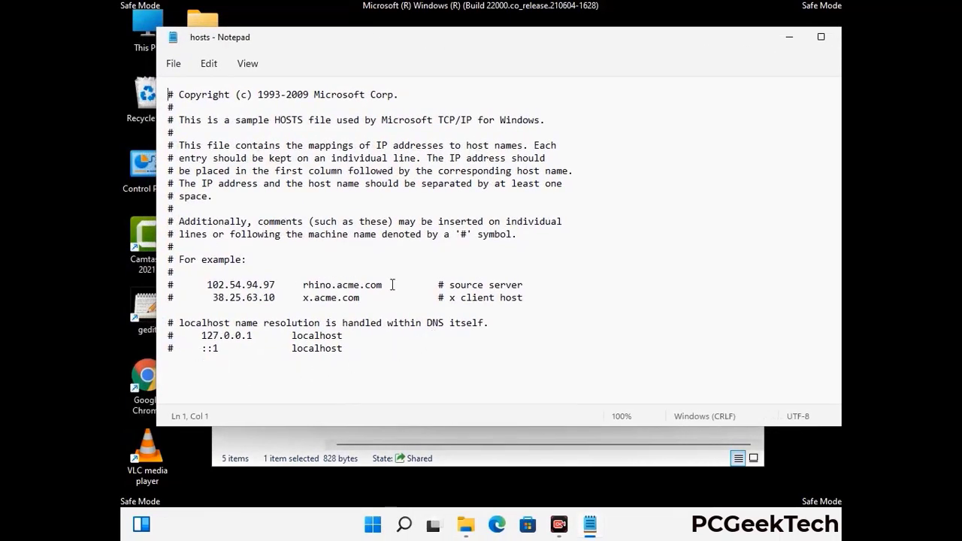
Add blank lines after the last localhost entry and save the hosts file
{"action": "left_click", "coordinate": [361, 354]}
{"action": "key", "text": "Return"}
{"action": "key", "text": "Return"}
{"action": "scroll", "coordinate": [202, 210], "scroll_direction": "down", "scroll_amount": 1}
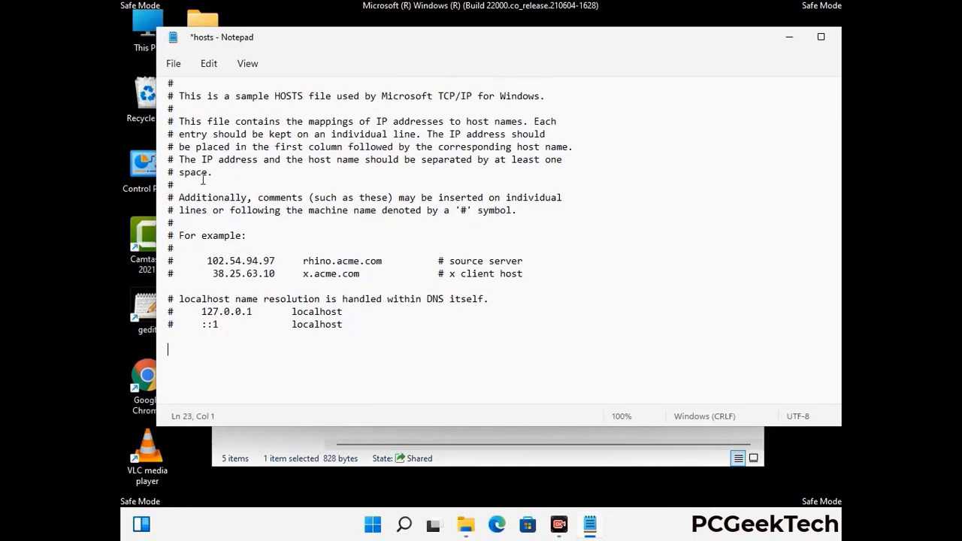
{"action": "left_click", "coordinate": [174, 64]}
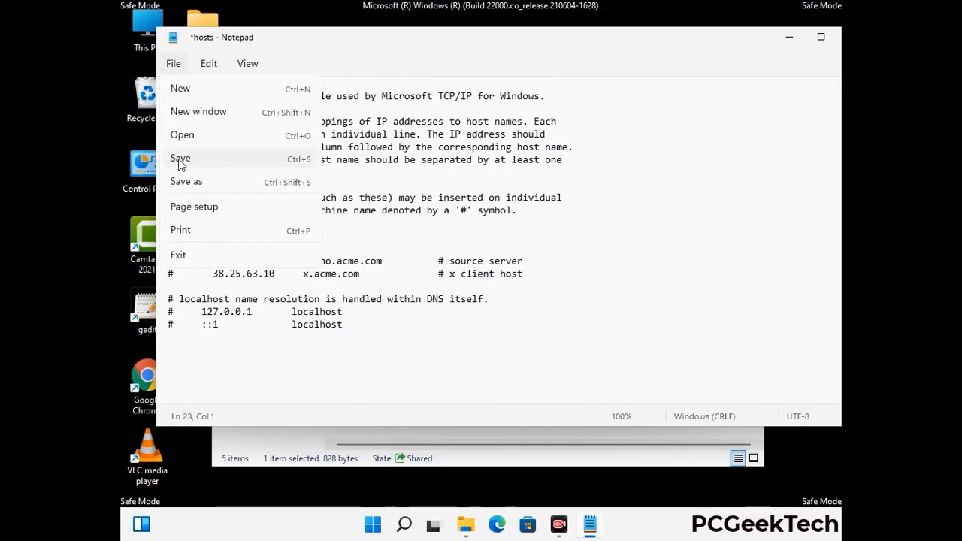
{"action": "left_click", "coordinate": [180, 158]}
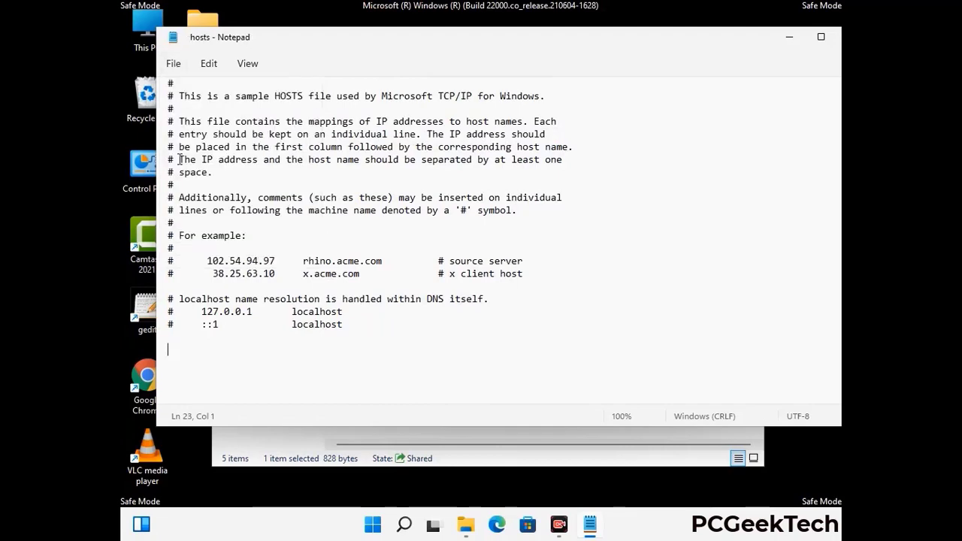
Close Notepad and the etc folder window
{"action": "left_click_drag", "start_coordinate": [725, 31], "coordinate": [647, 32]}
{"action": "left_click", "coordinate": [738, 34]}
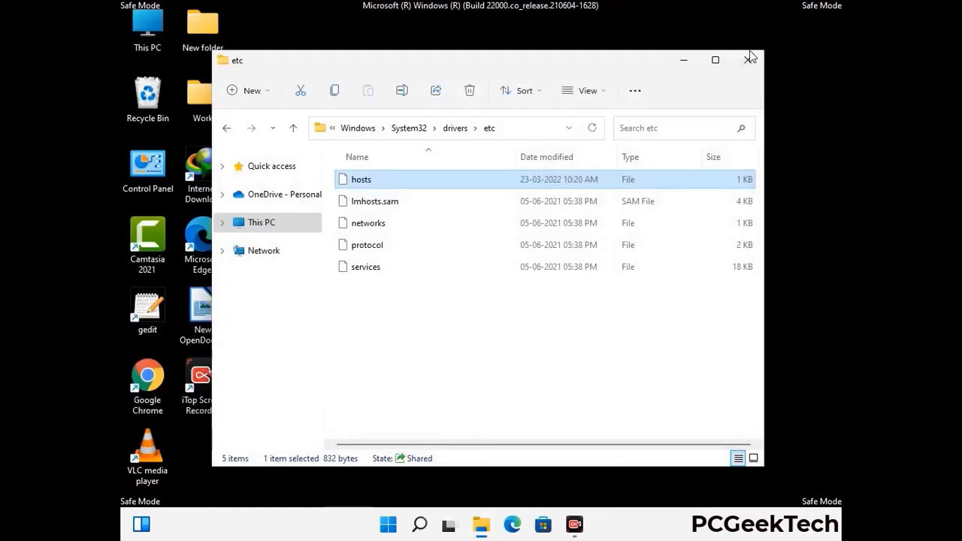
{"action": "left_click", "coordinate": [750, 59]}
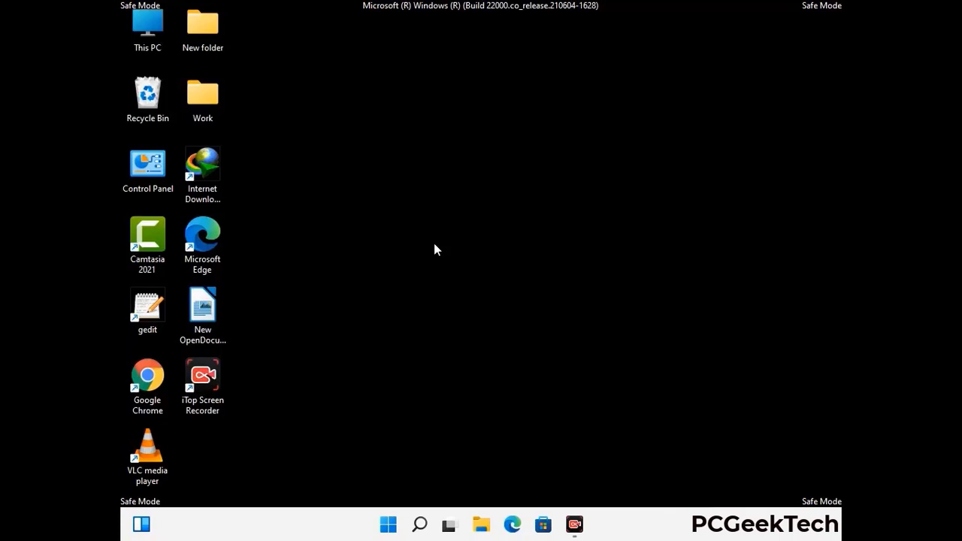
Open %appdata% from Run and delete the Zoom folder from AppData\Roaming
{"action": "key", "text": "super+r"}
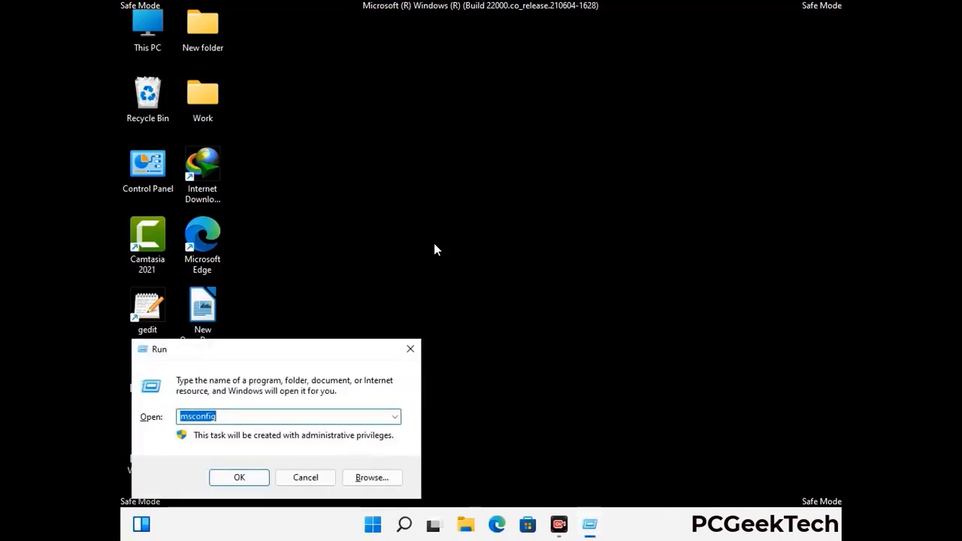
{"action": "left_click_drag", "start_coordinate": [276, 348], "coordinate": [447, 150]}
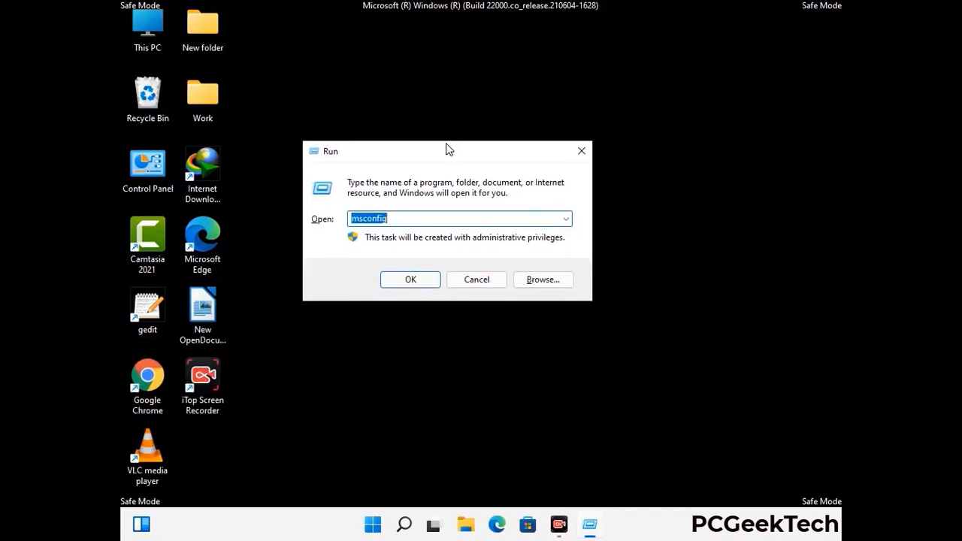
{"action": "type", "text": "%"}
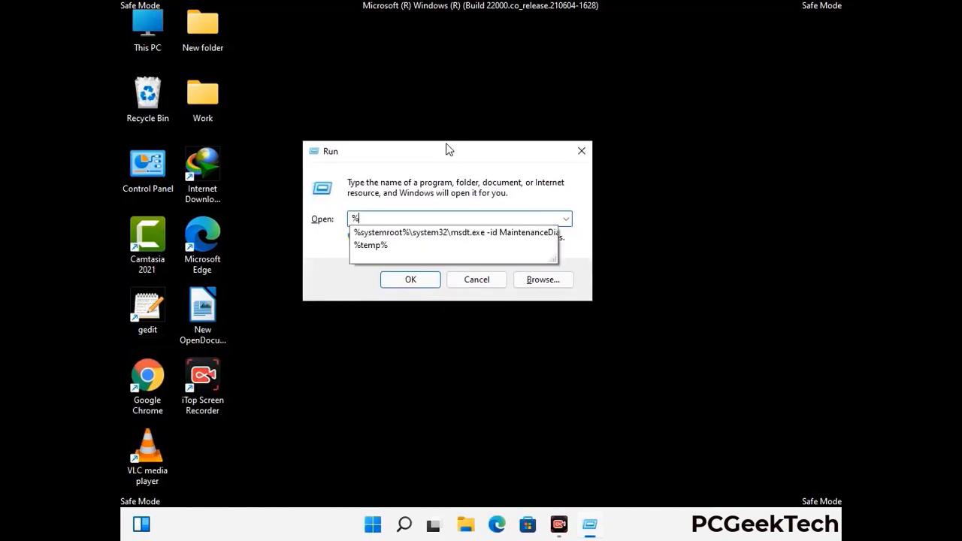
{"action": "type", "text": "a"}
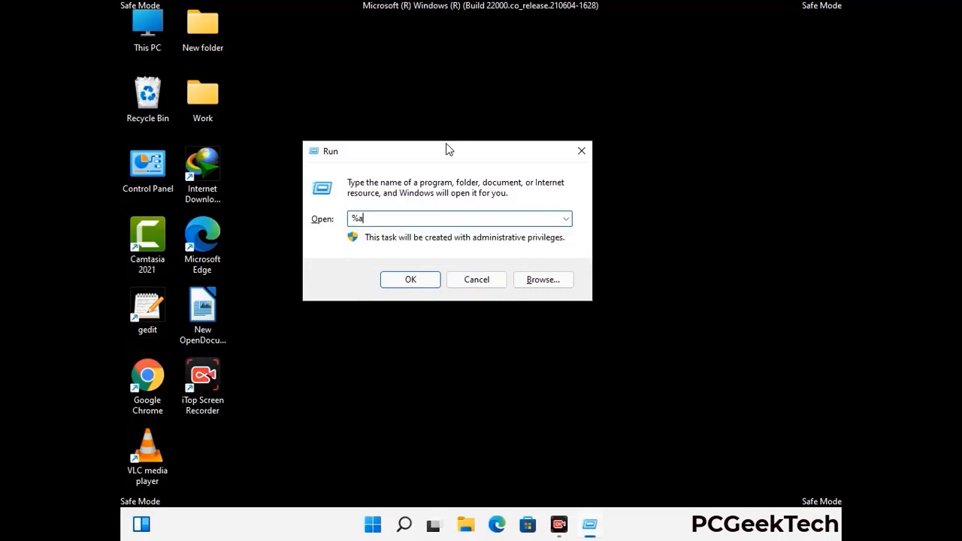
{"action": "type", "text": "ppdata%"}
{"action": "key", "text": "Return"}
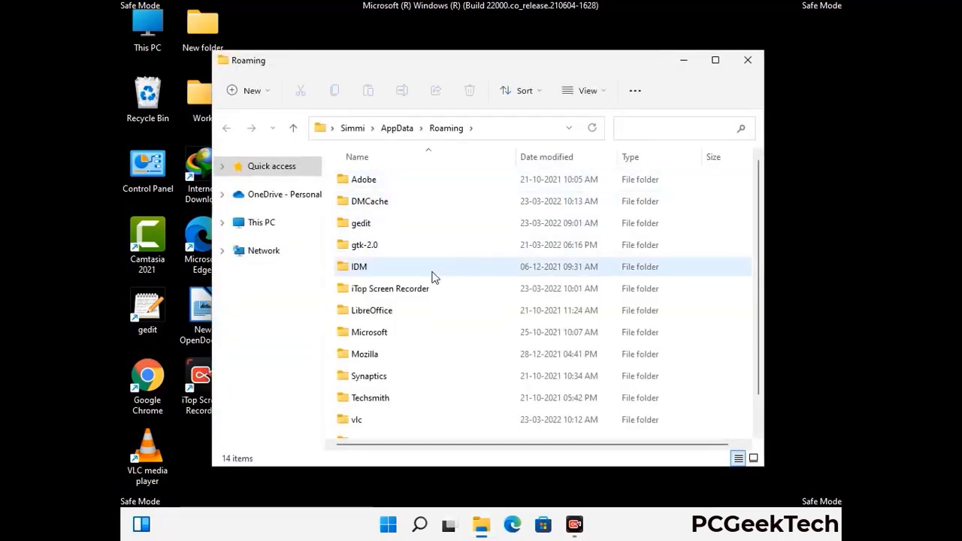
{"action": "scroll", "coordinate": [449, 272], "scroll_direction": "down", "scroll_amount": 1}
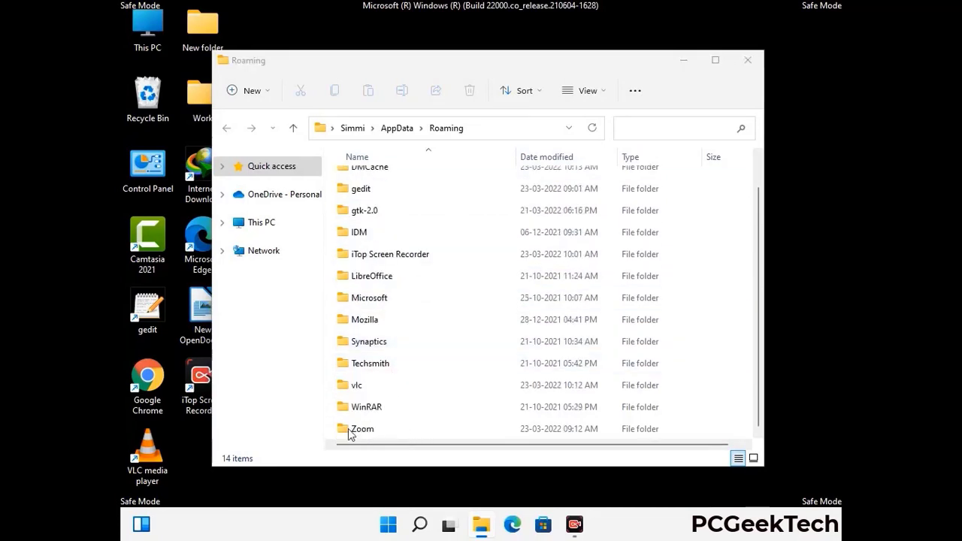
{"action": "left_click", "coordinate": [538, 425]}
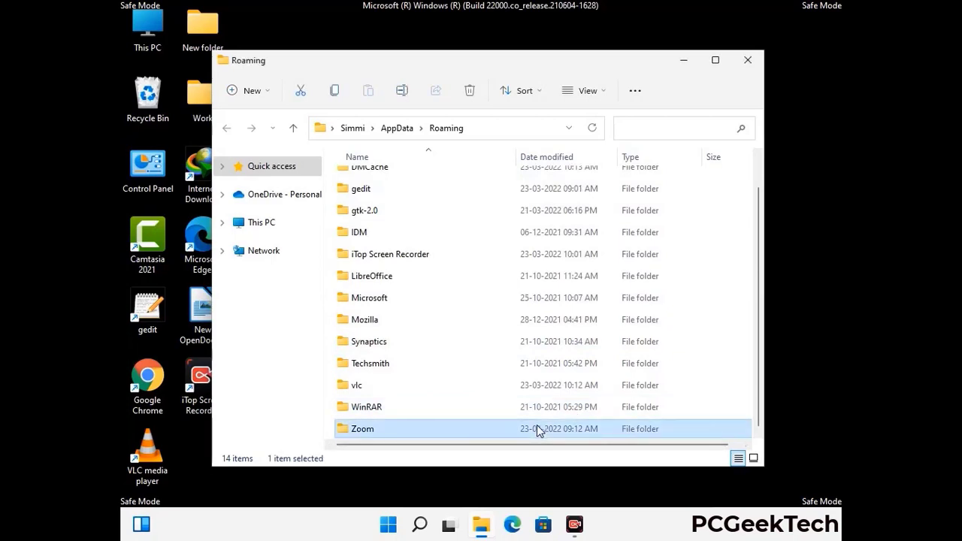
{"action": "left_click", "coordinate": [470, 91]}
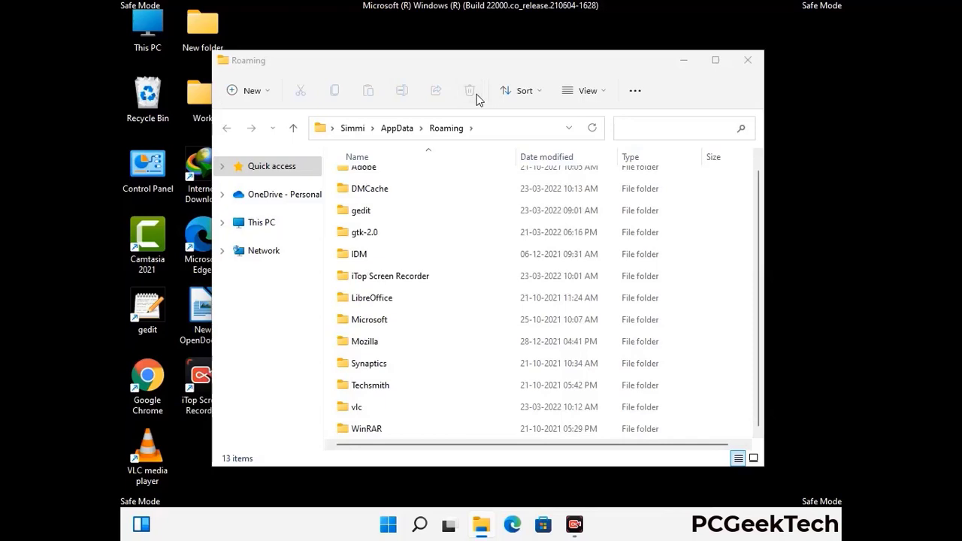
Open %LocalAppData%, delete the Mozilla folder from AppData\Local, and close the window
{"action": "left_click", "coordinate": [747, 60]}
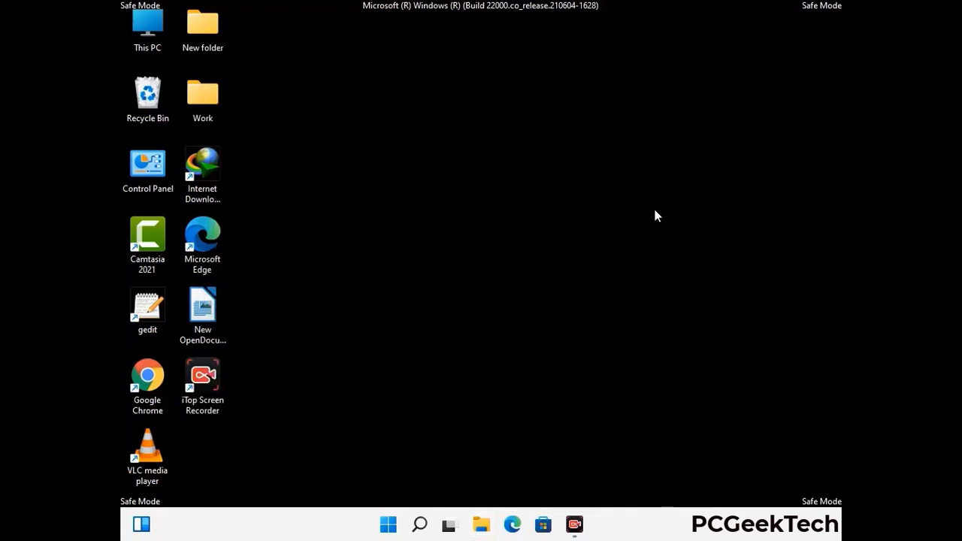
{"action": "key", "text": "super+r"}
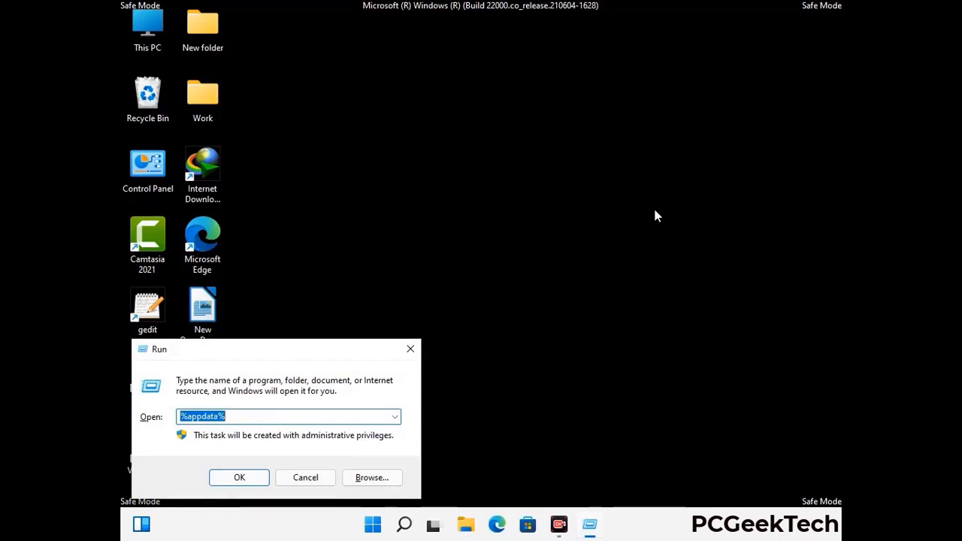
{"action": "left_click_drag", "start_coordinate": [301, 357], "coordinate": [506, 192]}
{"action": "type", "text": "%Loca"}
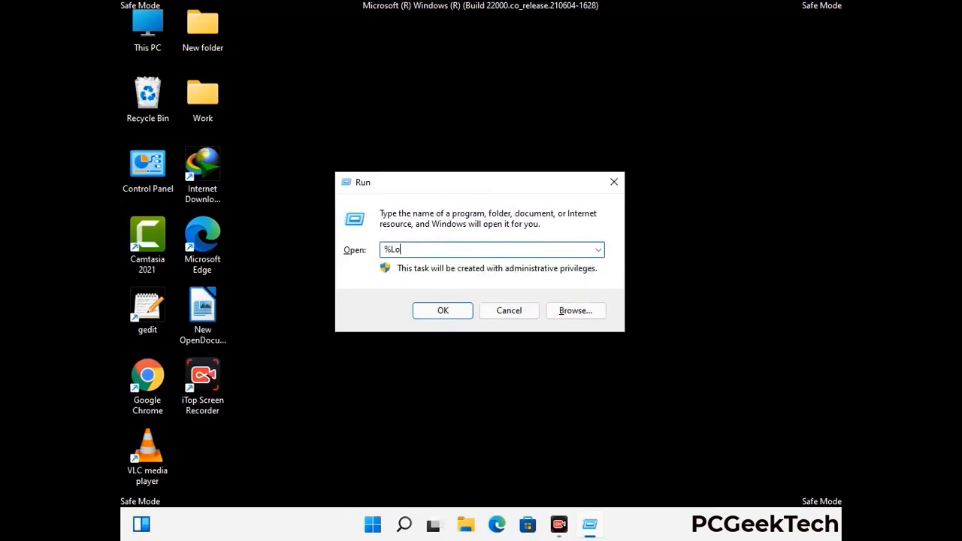
{"action": "type", "text": "lAppData"}
{"action": "key", "text": "Return"}
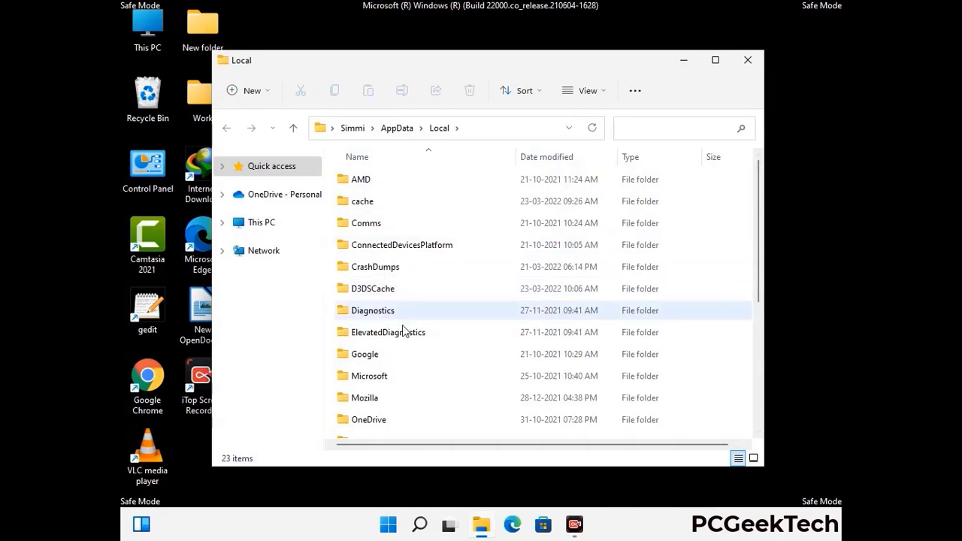
{"action": "scroll", "coordinate": [401, 338], "scroll_direction": "down", "scroll_amount": 1}
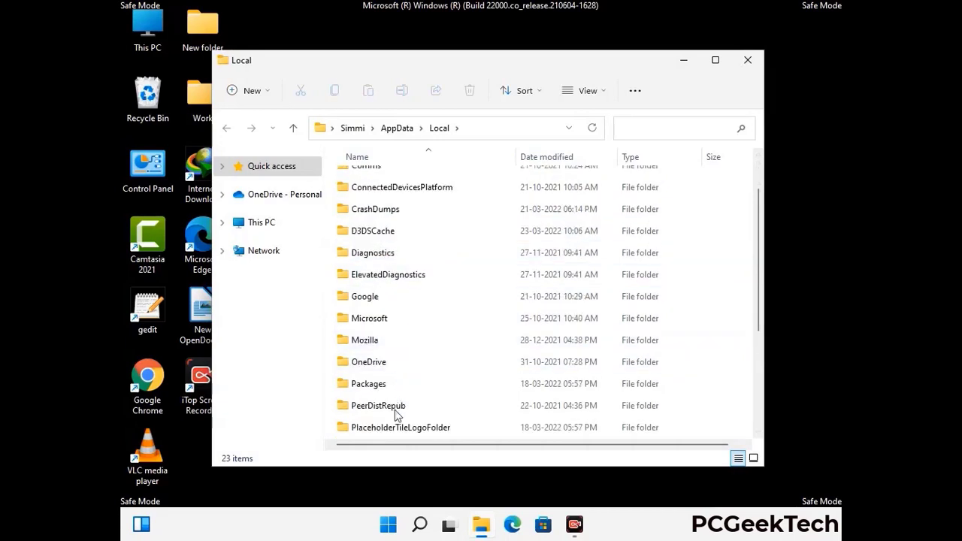
{"action": "left_click", "coordinate": [376, 344]}
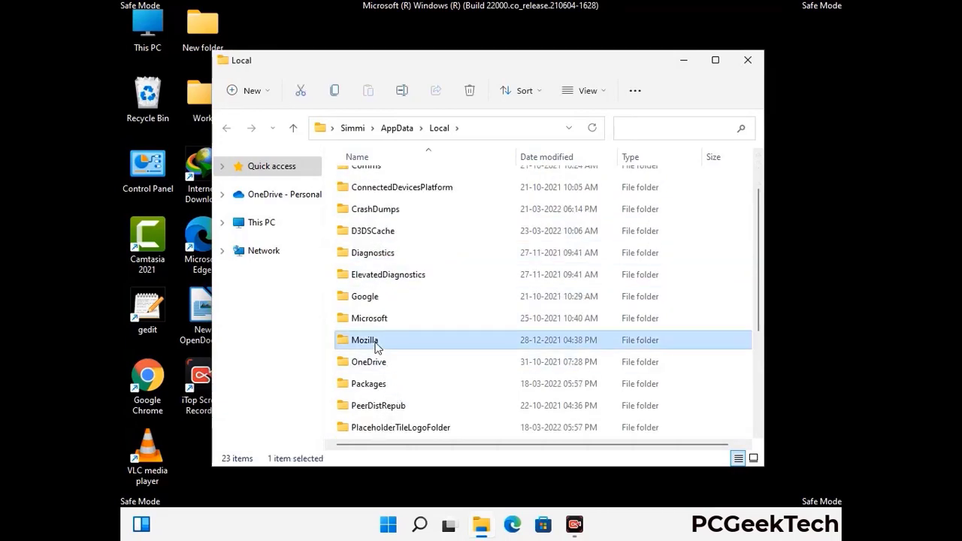
{"action": "left_click", "coordinate": [469, 100]}
{"action": "left_click", "coordinate": [469, 100]}
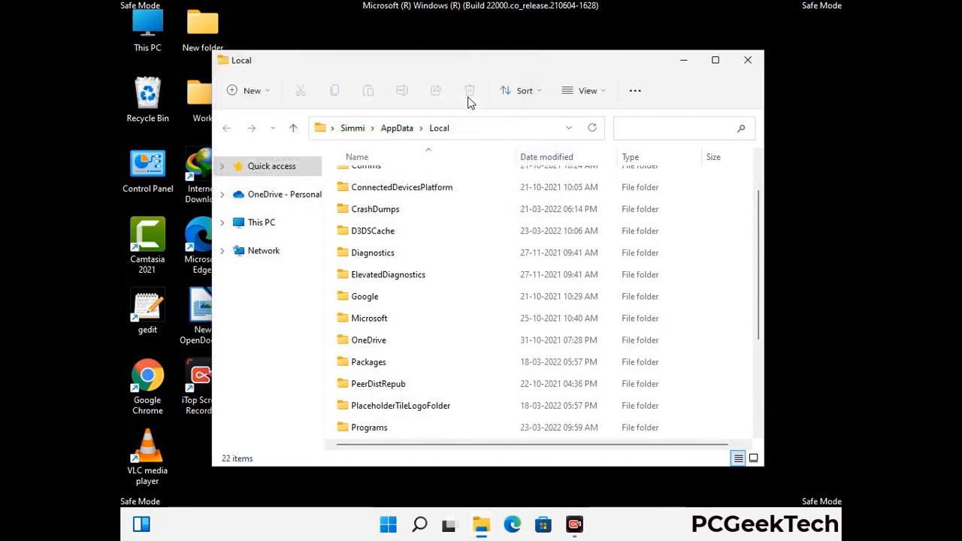
{"action": "left_click", "coordinate": [749, 67]}
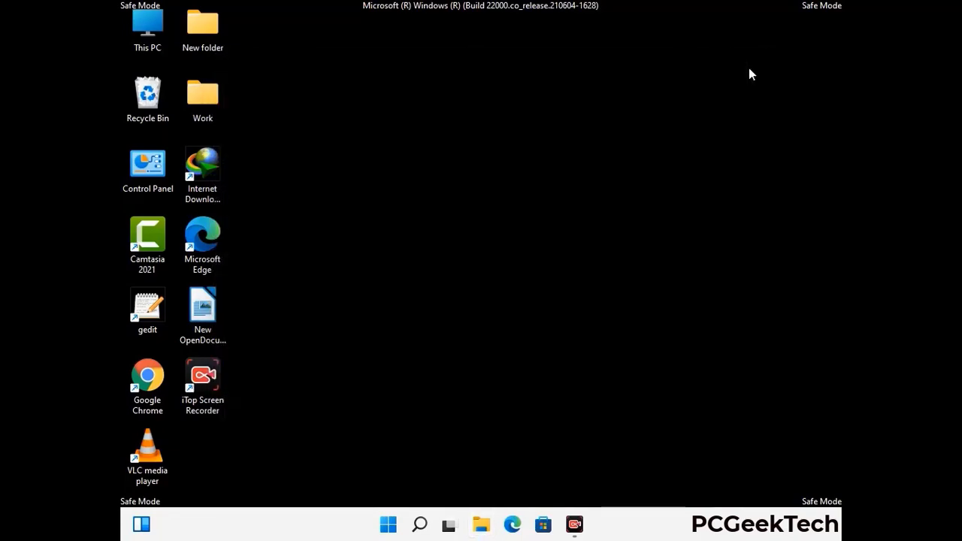
Open %ProgramData%, delete its Mozilla folder, and close the window
{"action": "key", "text": "super+r"}
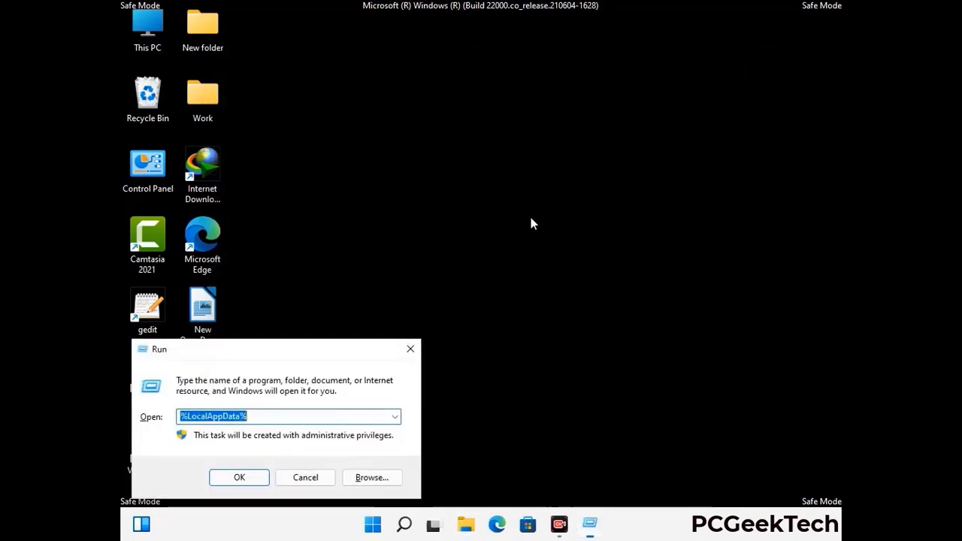
{"action": "left_click_drag", "start_coordinate": [266, 349], "coordinate": [440, 199]}
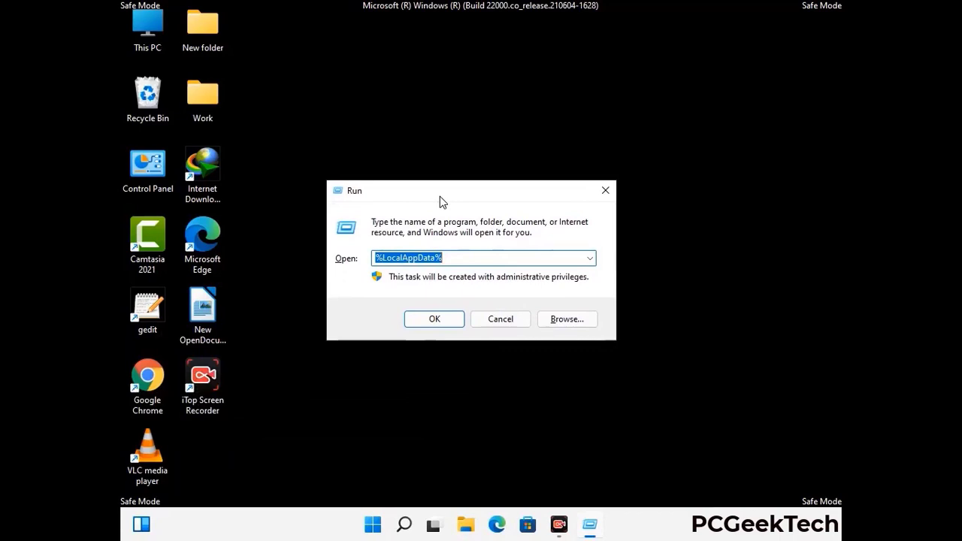
{"action": "type", "text": "%"}
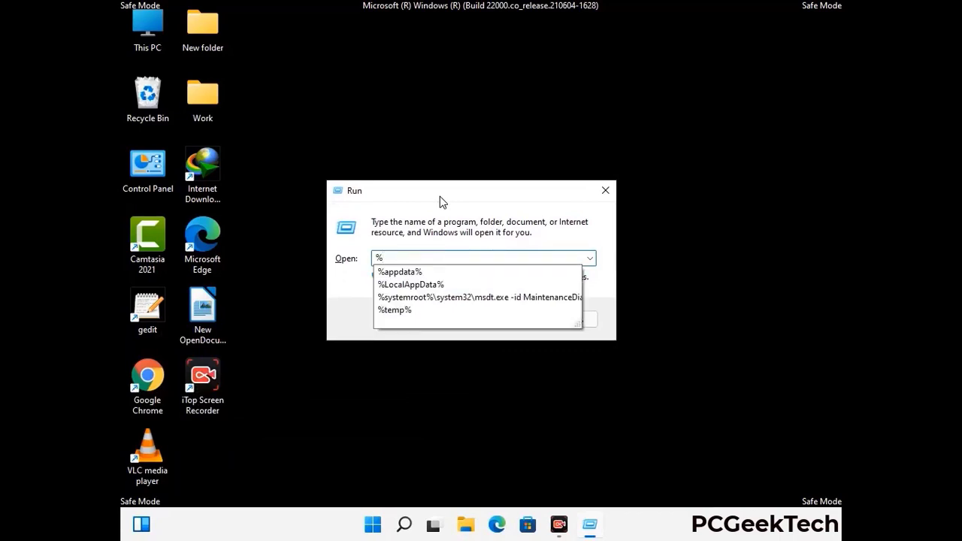
{"action": "type", "text": "ProgramData"}
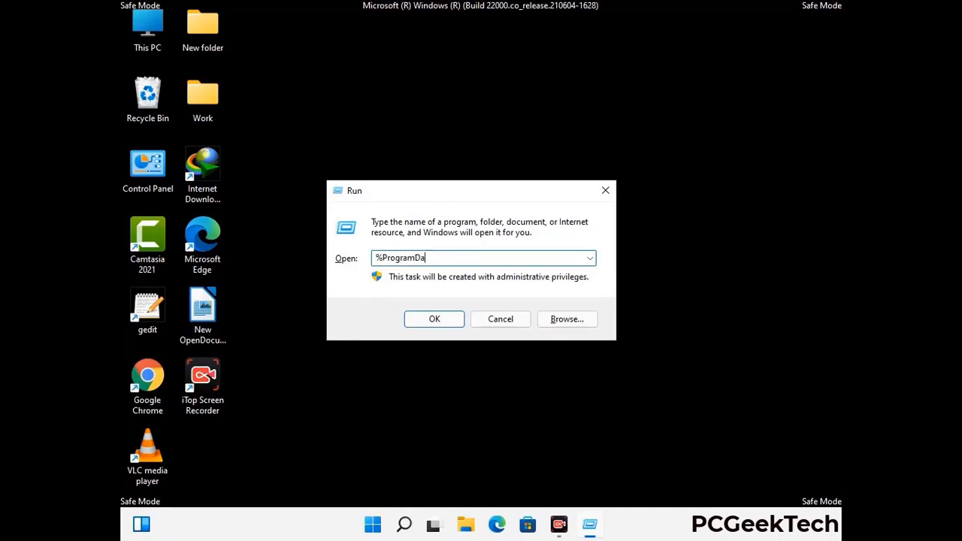
{"action": "type", "text": "%"}
{"action": "key", "text": "Return"}
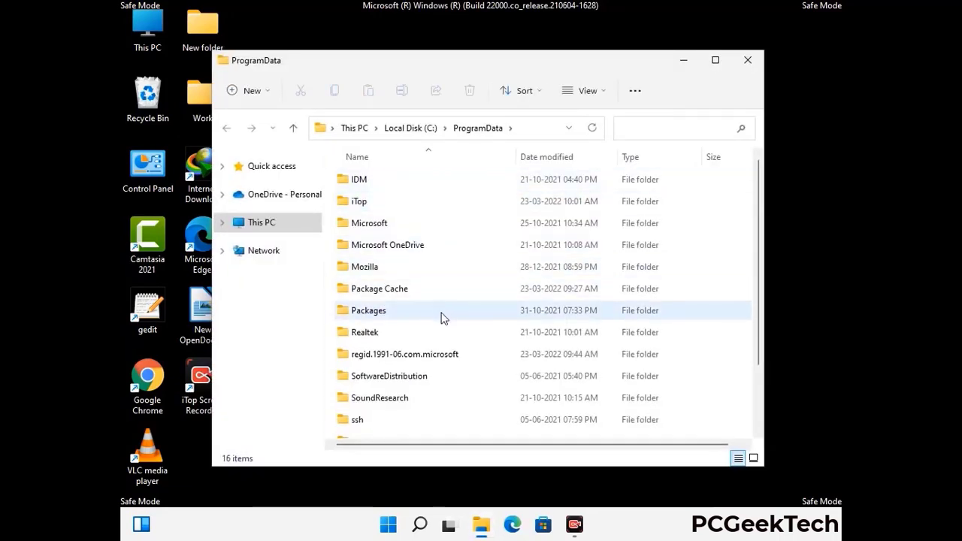
{"action": "scroll", "coordinate": [444, 318], "scroll_direction": "down", "scroll_amount": 2}
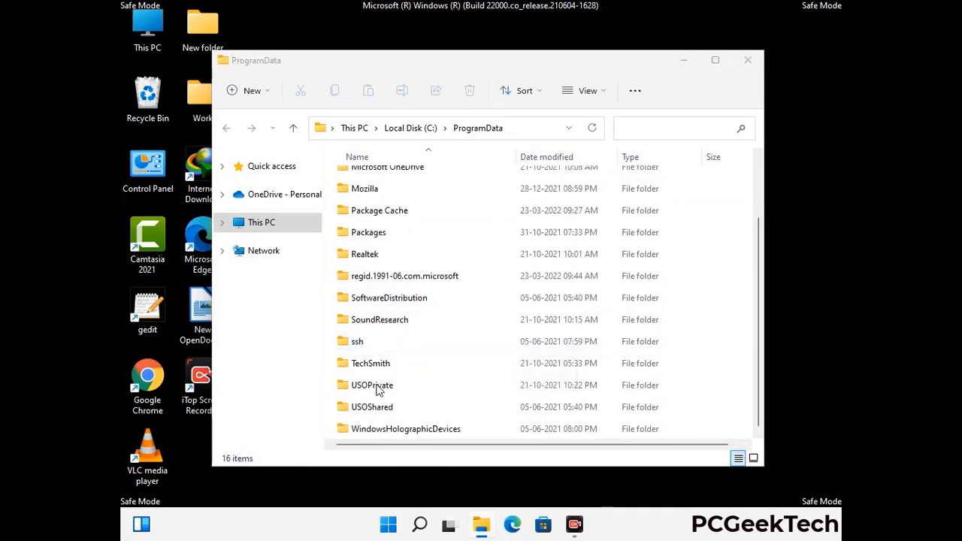
{"action": "left_click", "coordinate": [383, 188]}
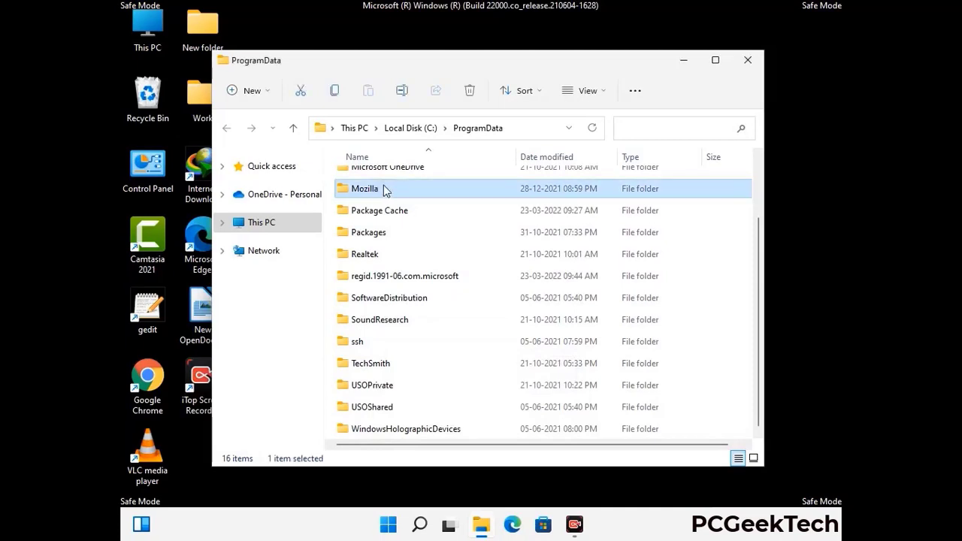
{"action": "left_click", "coordinate": [470, 91]}
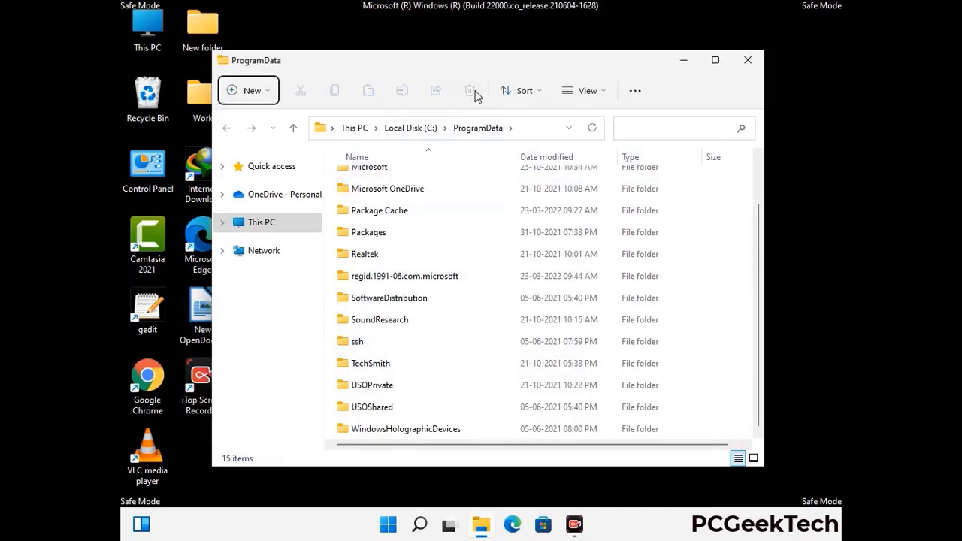
{"action": "scroll", "coordinate": [496, 263], "scroll_direction": "up", "scroll_amount": 2}
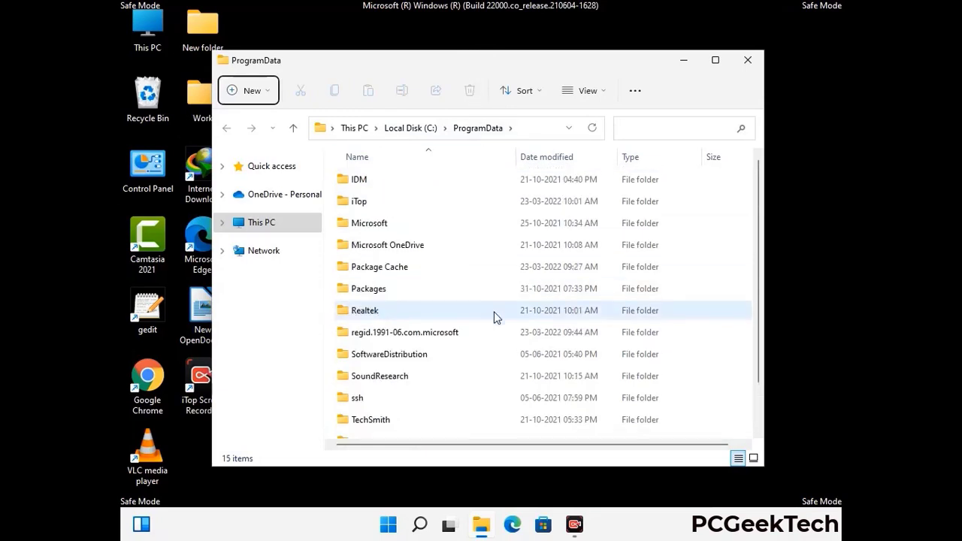
{"action": "left_click", "coordinate": [755, 63]}
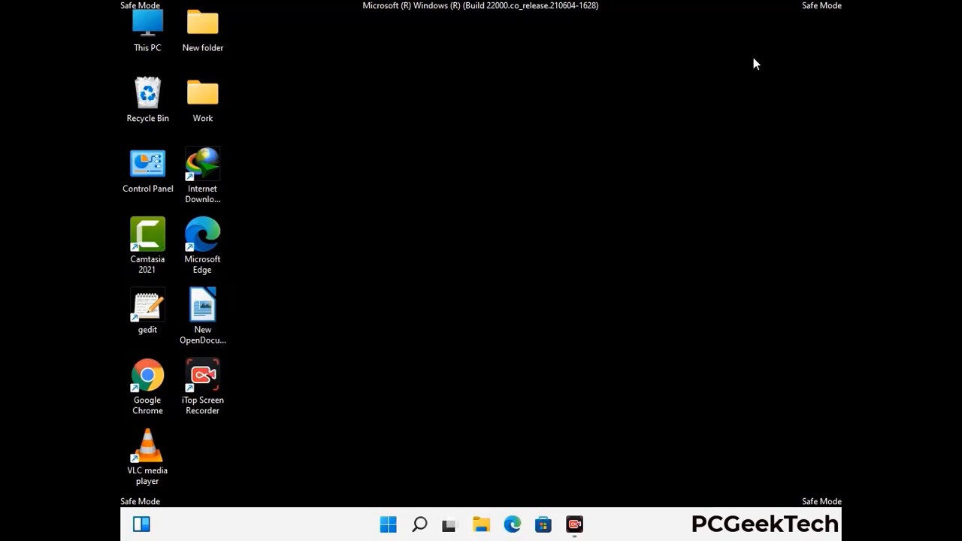
Open the C:\Windows folder by running %WinDir%
{"action": "key", "text": "super+r"}
{"action": "left_click_drag", "start_coordinate": [316, 348], "coordinate": [502, 196]}
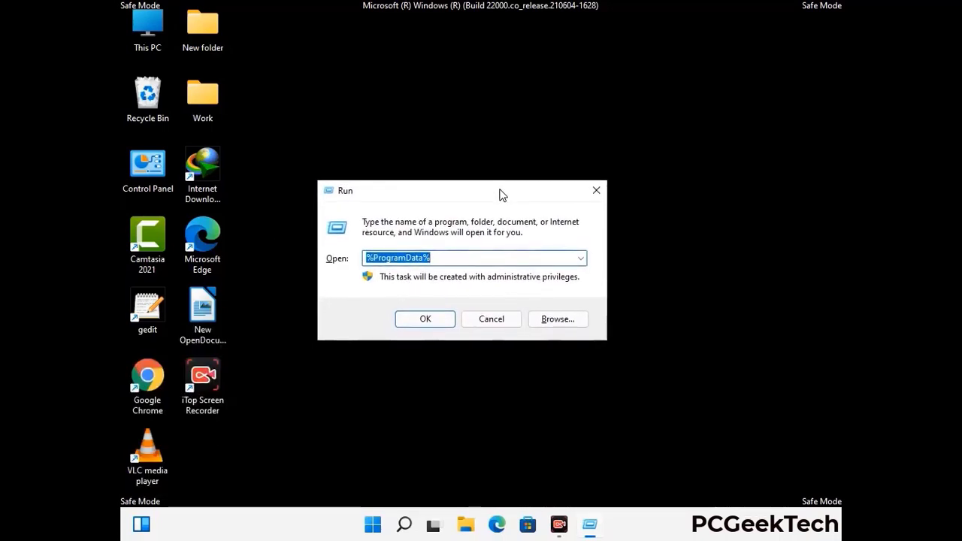
{"action": "type", "text": "%WinDir%"}
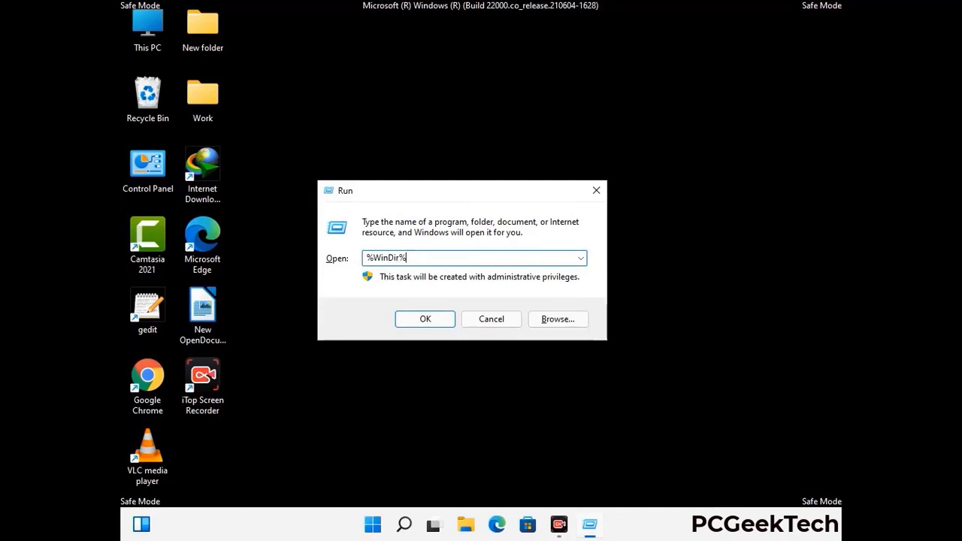
{"action": "key", "text": "Return"}
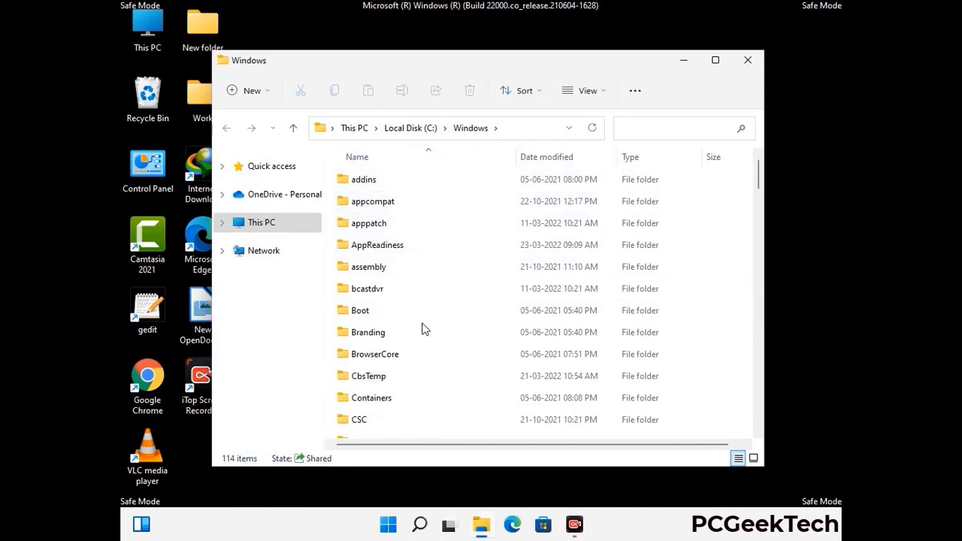
Scroll through the 114 items in C:\Windows, then close the window
{"action": "scroll", "coordinate": [423, 331], "scroll_direction": "down", "scroll_amount": 2}
{"action": "scroll", "coordinate": [423, 335], "scroll_direction": "down", "scroll_amount": 1}
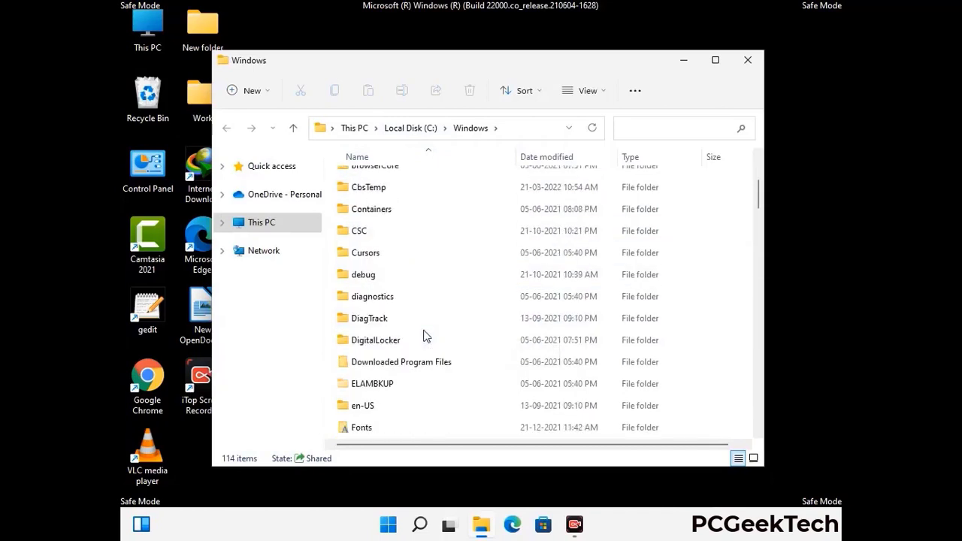
{"action": "scroll", "coordinate": [424, 336], "scroll_direction": "down", "scroll_amount": 1}
{"action": "scroll", "coordinate": [424, 336], "scroll_direction": "down", "scroll_amount": 4}
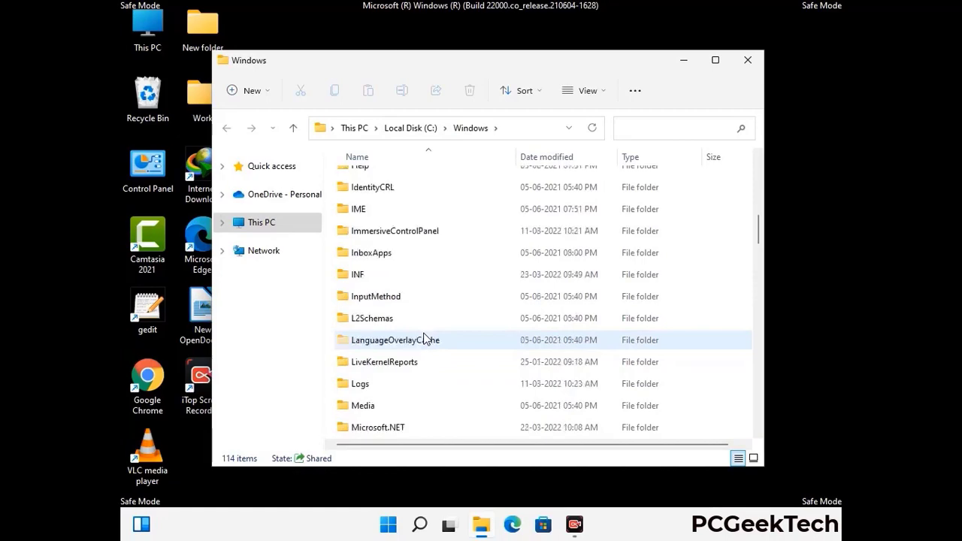
{"action": "scroll", "coordinate": [424, 339], "scroll_direction": "down", "scroll_amount": 1}
{"action": "scroll", "coordinate": [423, 339], "scroll_direction": "down", "scroll_amount": 6}
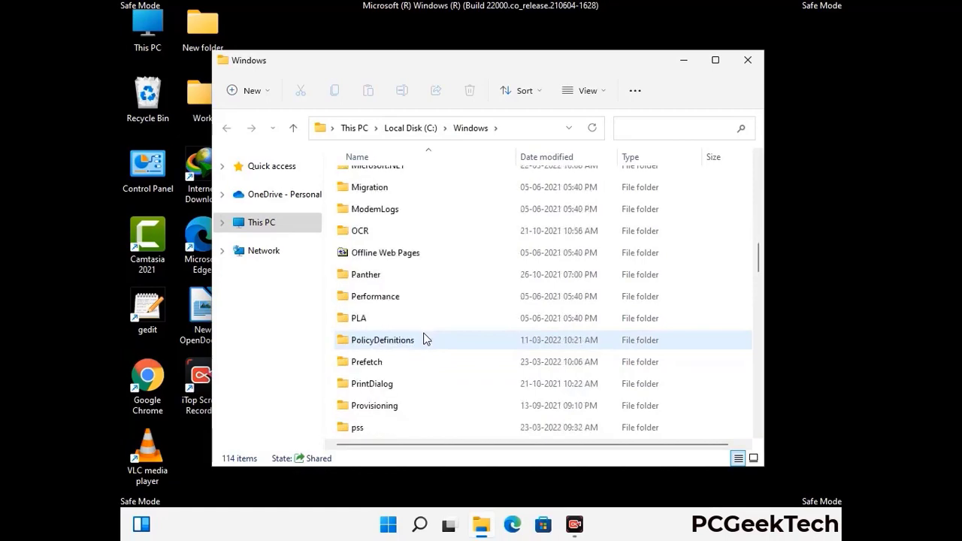
{"action": "scroll", "coordinate": [424, 340], "scroll_direction": "down", "scroll_amount": 7}
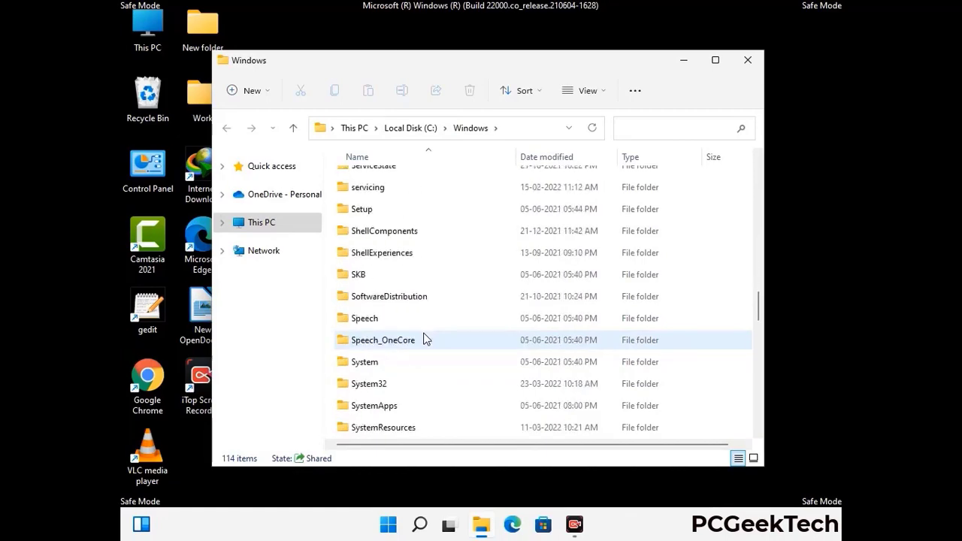
{"action": "scroll", "coordinate": [424, 340], "scroll_direction": "down", "scroll_amount": 10}
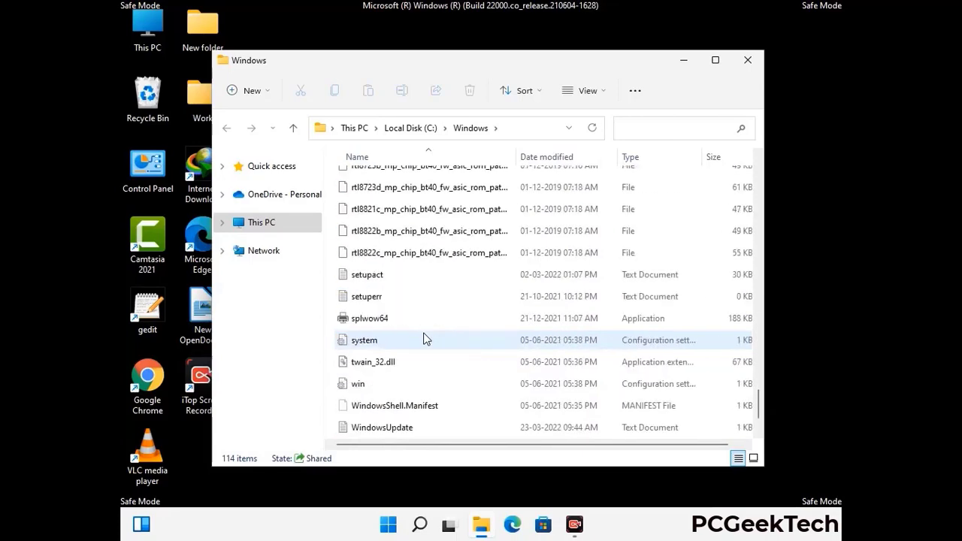
{"action": "scroll", "coordinate": [423, 340], "scroll_direction": "down", "scroll_amount": 1}
{"action": "scroll", "coordinate": [424, 339], "scroll_direction": "up", "scroll_amount": 15}
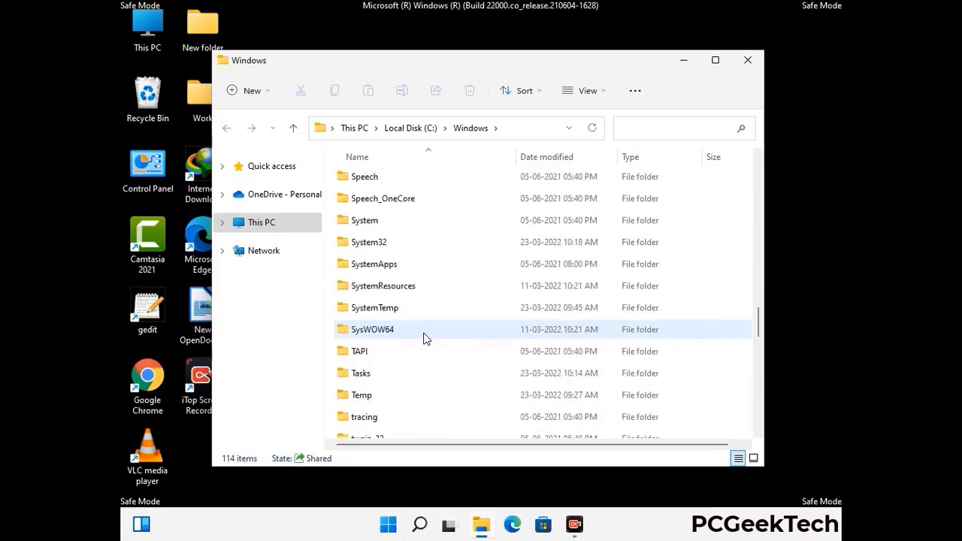
{"action": "scroll", "coordinate": [423, 337], "scroll_direction": "up", "scroll_amount": 3}
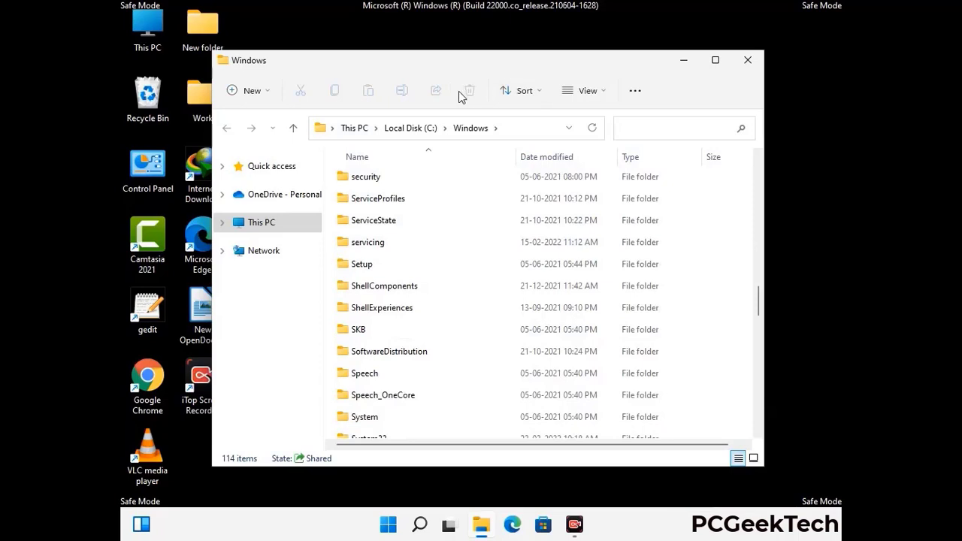
{"action": "left_click", "coordinate": [750, 61]}
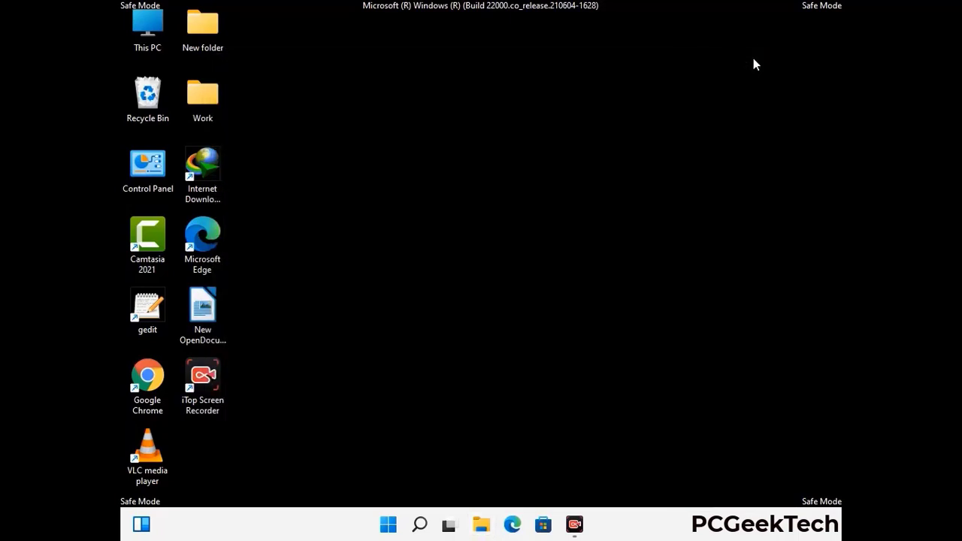
Open %temp% and delete all 100 items in the user's Temp folder
{"action": "key", "text": "super+r"}
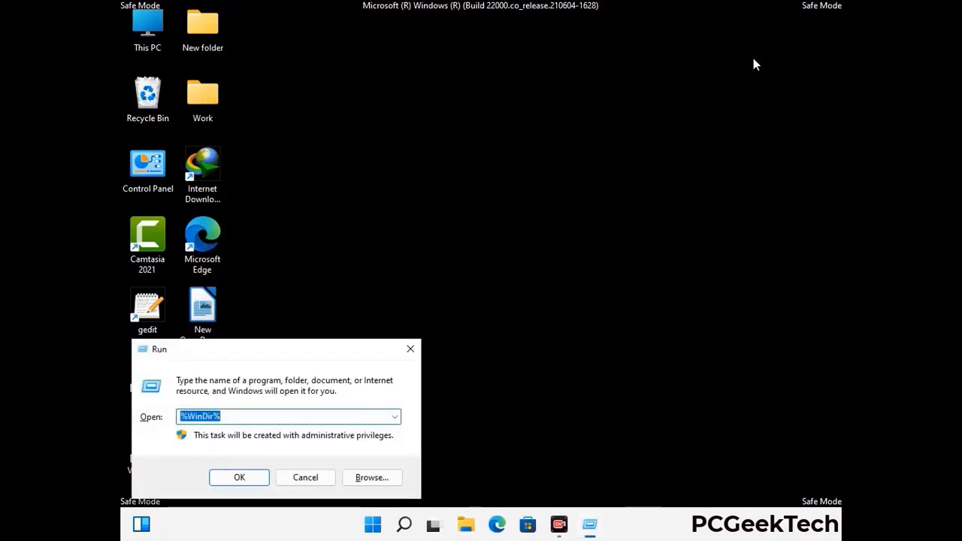
{"action": "left_click_drag", "start_coordinate": [321, 353], "coordinate": [546, 129]}
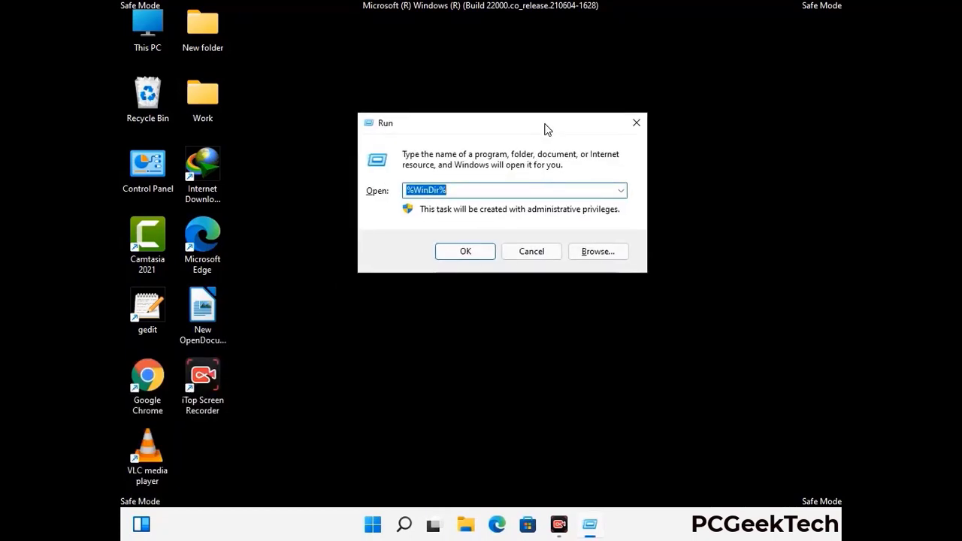
{"action": "type", "text": "%temp%"}
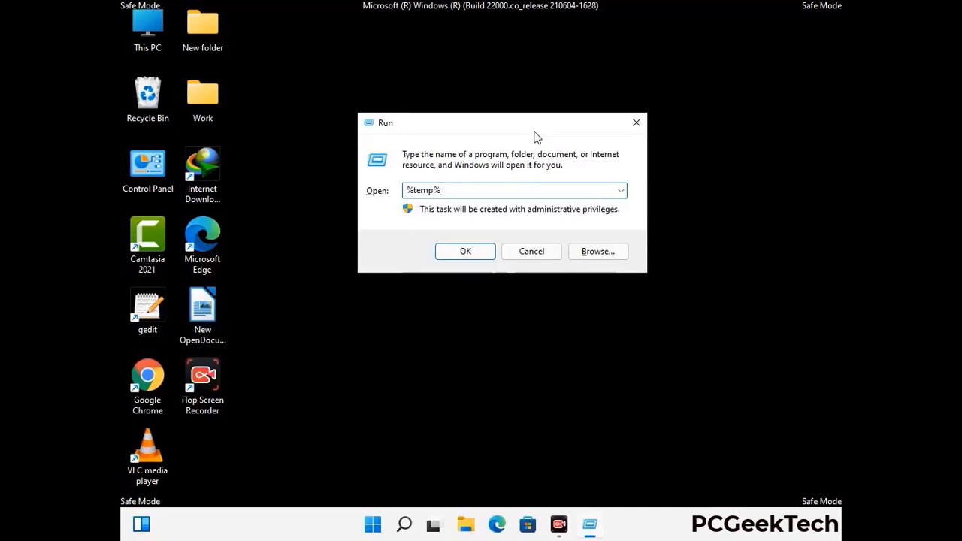
{"action": "left_click", "coordinate": [482, 249]}
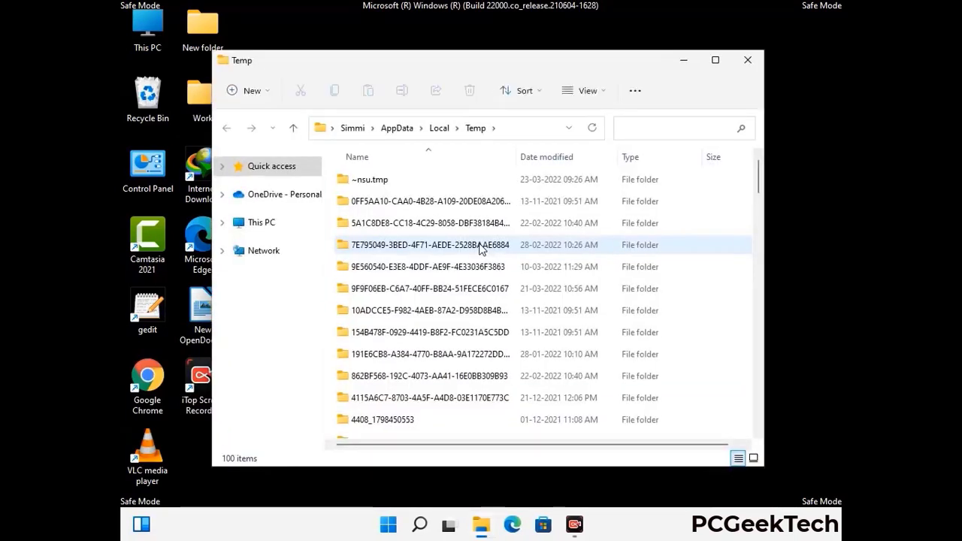
{"action": "left_click", "coordinate": [437, 289]}
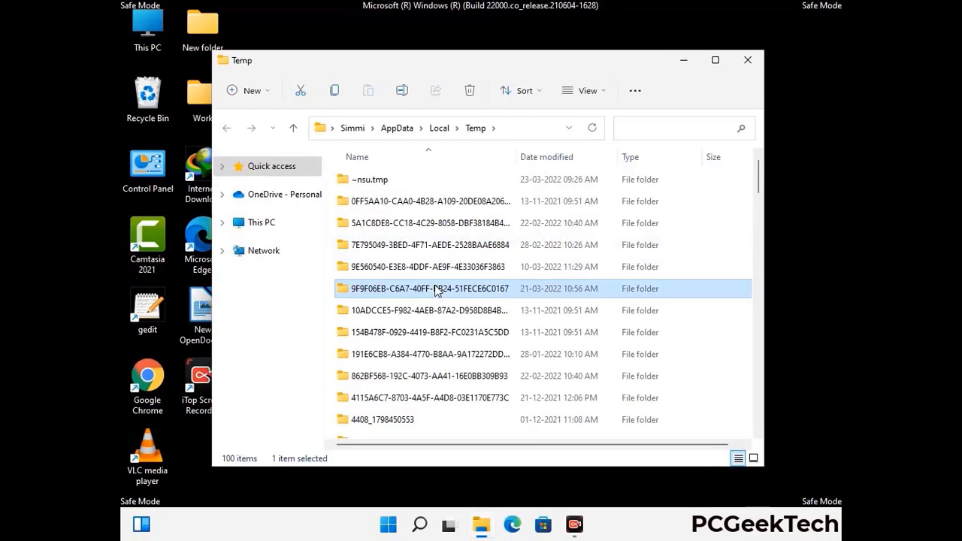
{"action": "key", "text": "ctrl+a"}
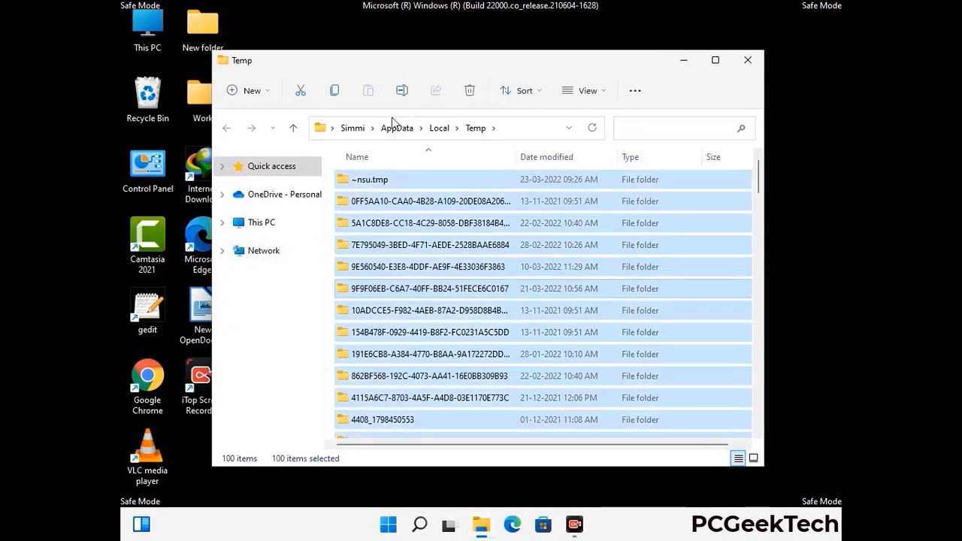
{"action": "left_click", "coordinate": [471, 91]}
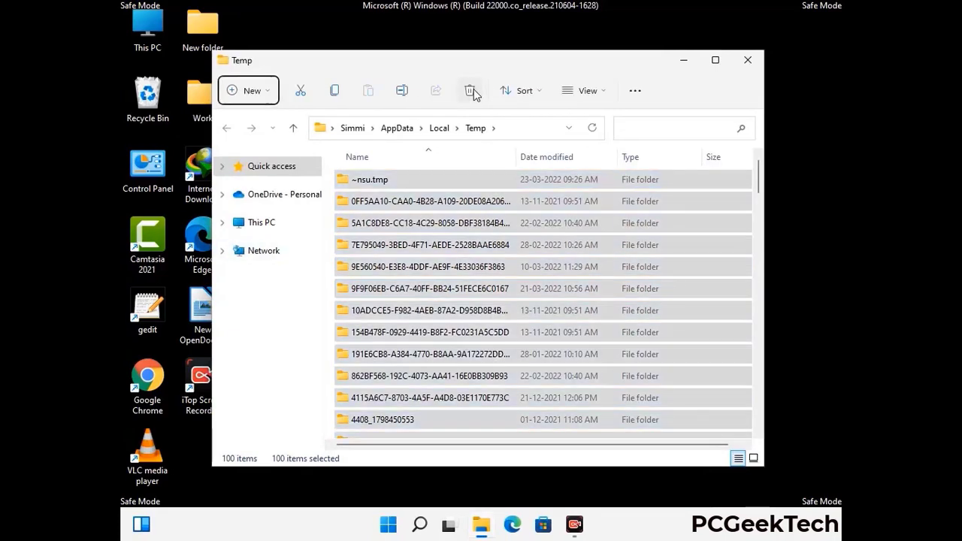
Open C:\Windows\Temp with the 'temp' Run command, delete its six items, and close it
{"action": "left_click", "coordinate": [748, 60]}
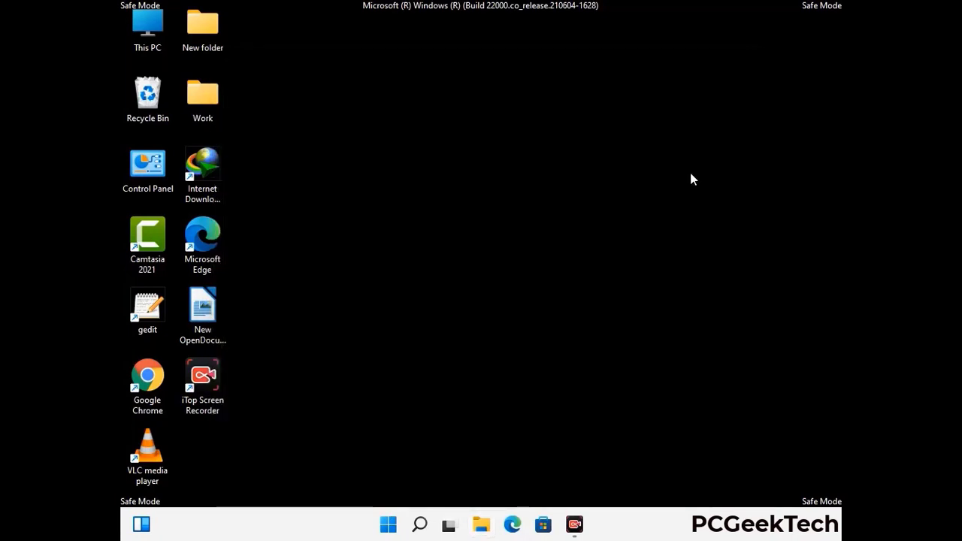
{"action": "key", "text": "super+r"}
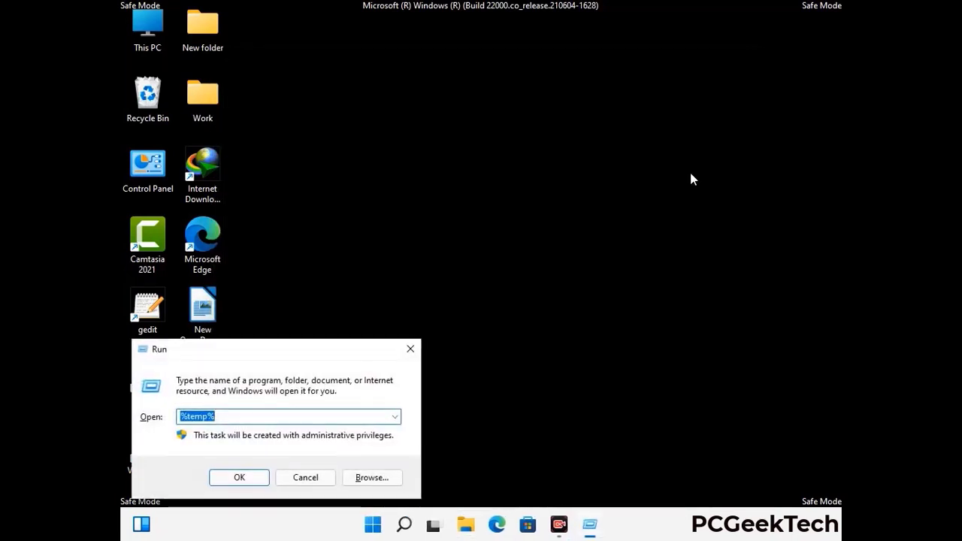
{"action": "left_click_drag", "start_coordinate": [325, 348], "coordinate": [547, 141]}
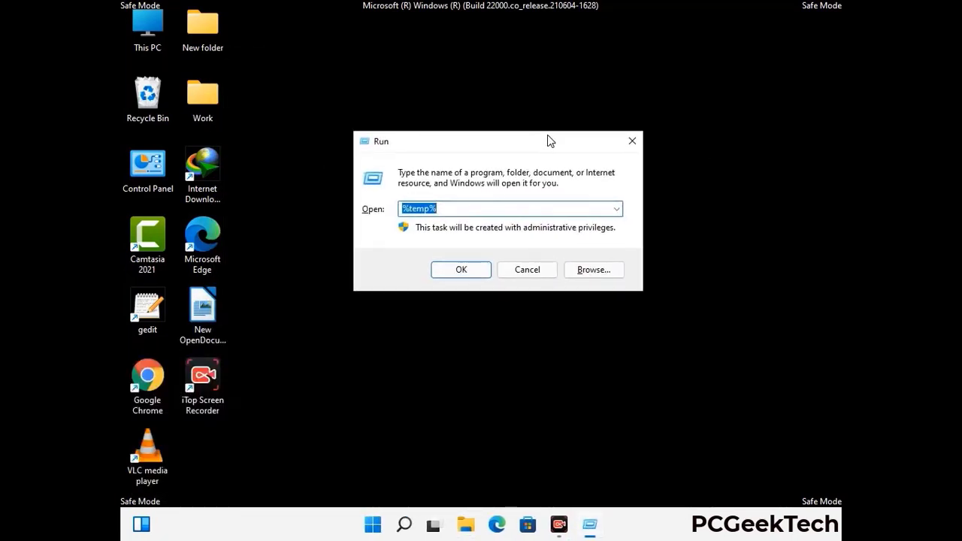
{"action": "type", "text": "temp"}
{"action": "key", "text": "Return"}
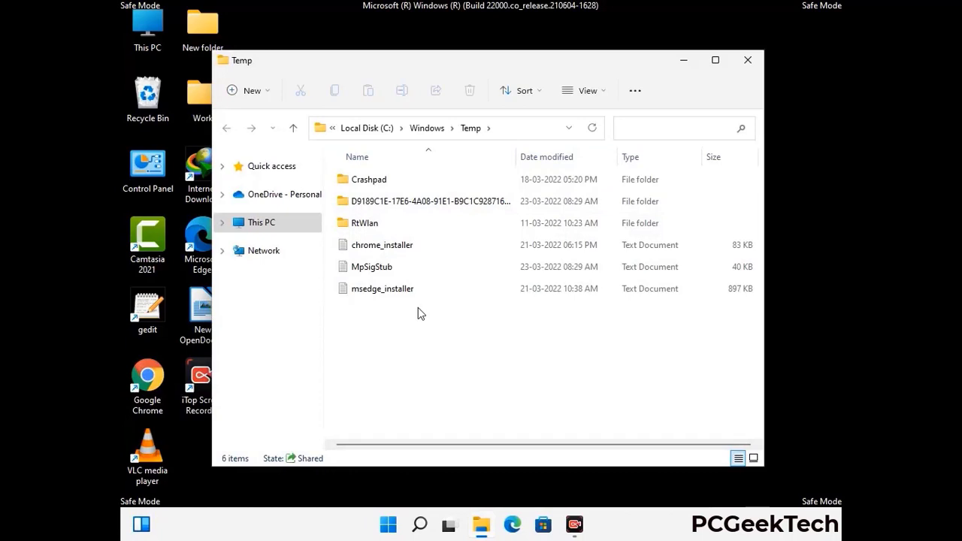
{"action": "key", "text": "ctrl+a"}
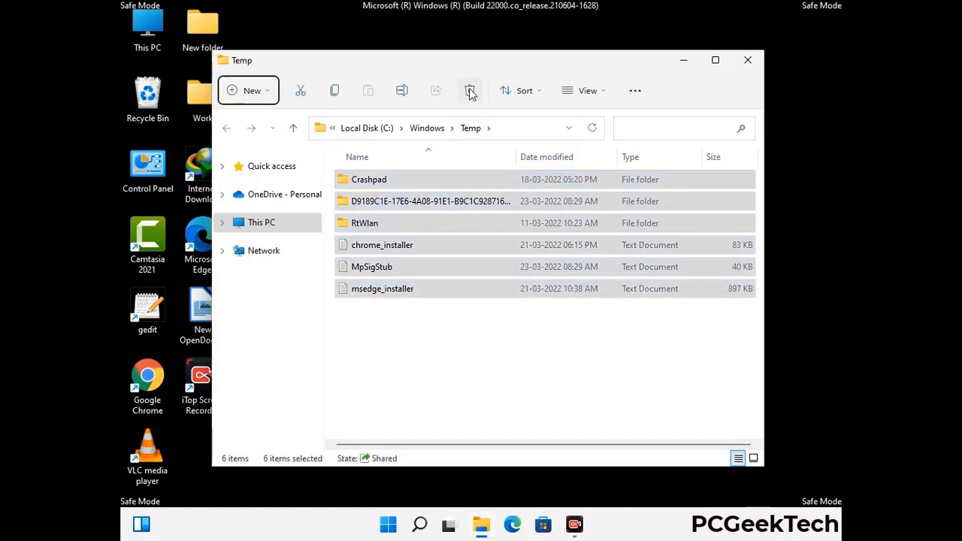
{"action": "left_click", "coordinate": [470, 91]}
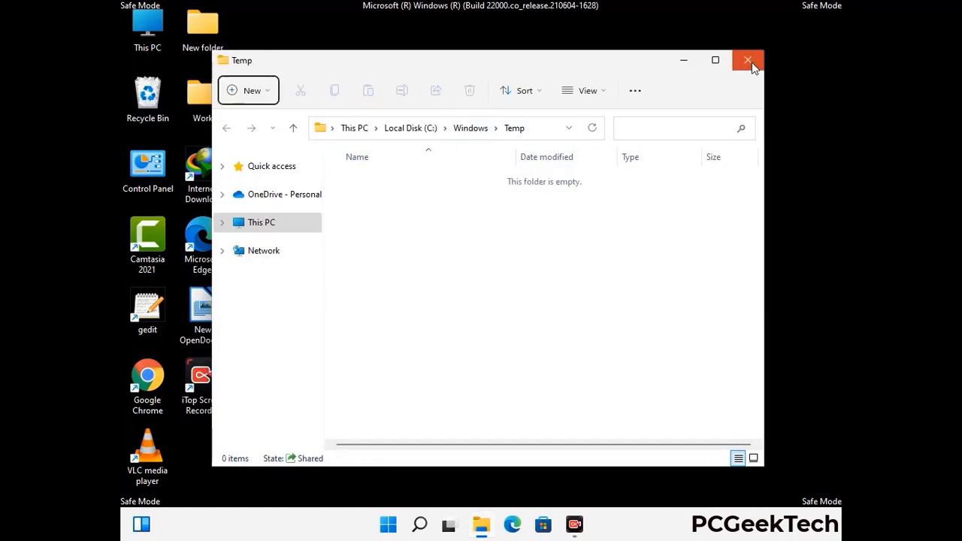
{"action": "left_click", "coordinate": [749, 61]}
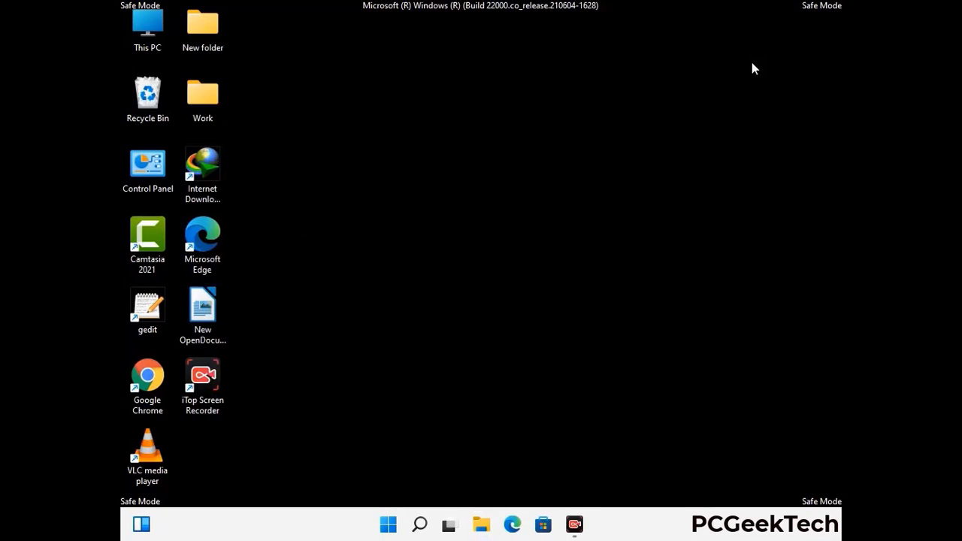
Launch Registry Editor by running 'regedit' from the Run box
{"action": "key", "text": "super+r"}
{"action": "left_click_drag", "start_coordinate": [294, 351], "coordinate": [500, 120]}
{"action": "type", "text": "reged"}
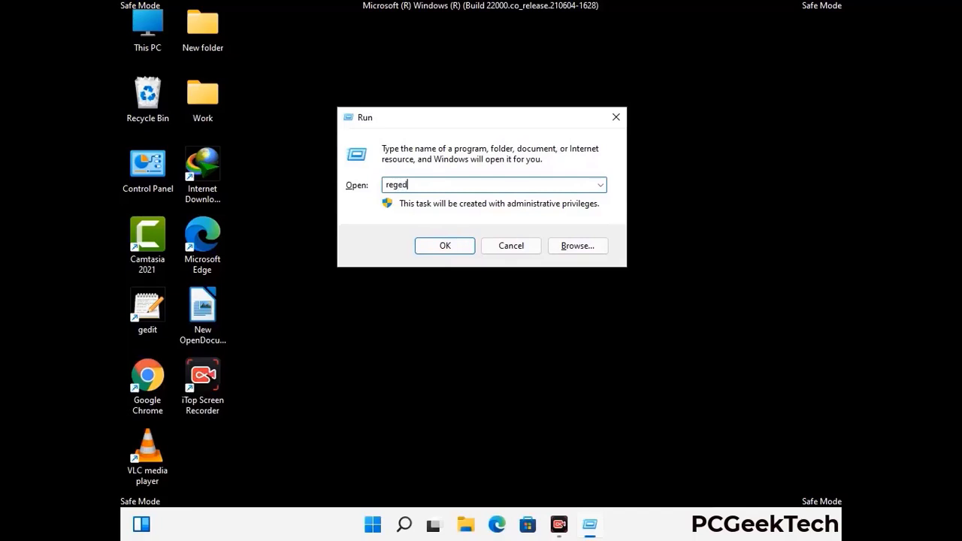
{"action": "key", "text": "Return"}
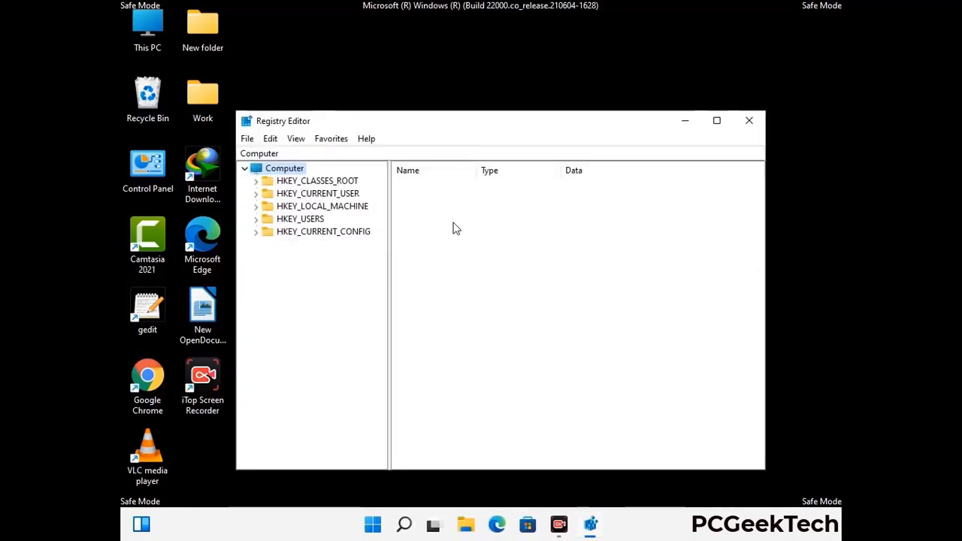
Expand HKEY_CURRENT_USER > Software > Microsoft in the key tree
{"action": "left_click", "coordinate": [322, 206]}
{"action": "left_click", "coordinate": [256, 193]}
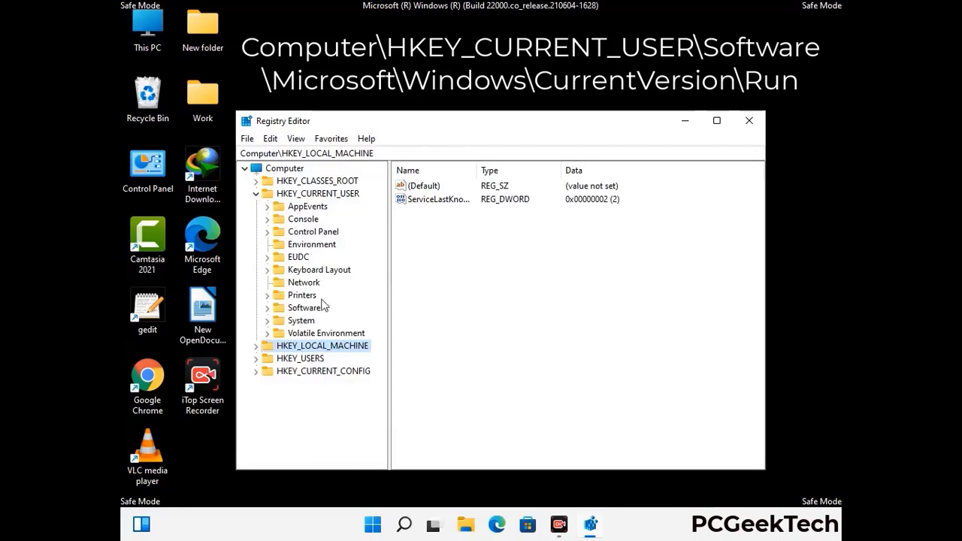
{"action": "left_click", "coordinate": [300, 309]}
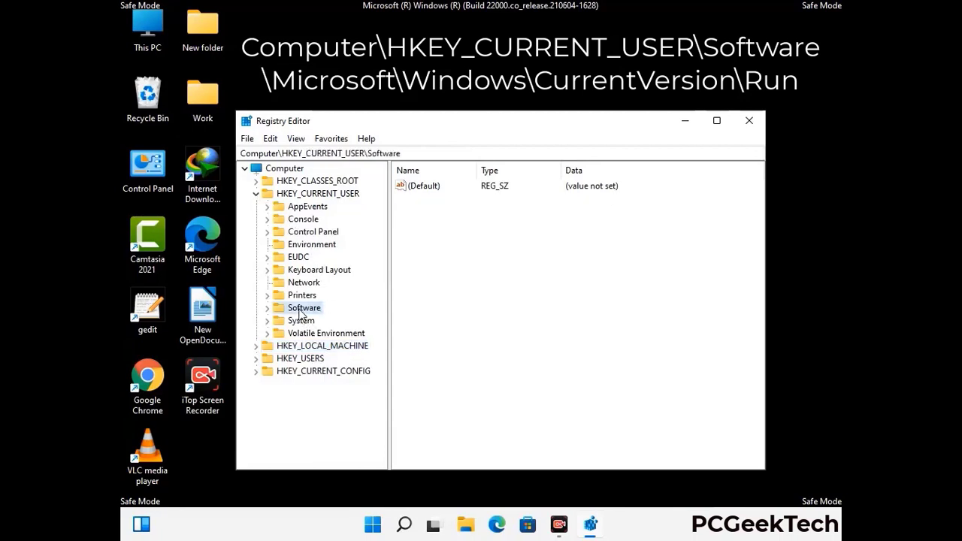
{"action": "left_click", "coordinate": [268, 309]}
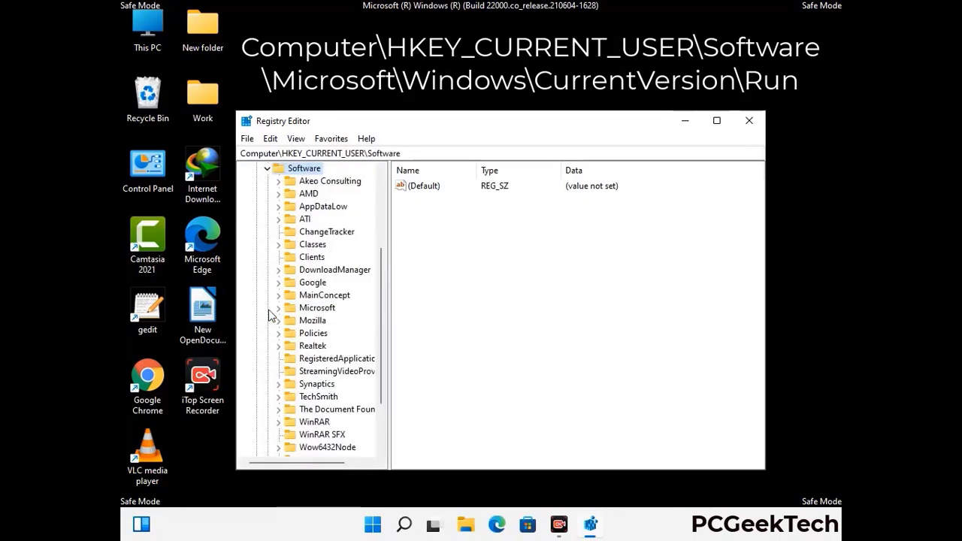
{"action": "double_click", "coordinate": [315, 310]}
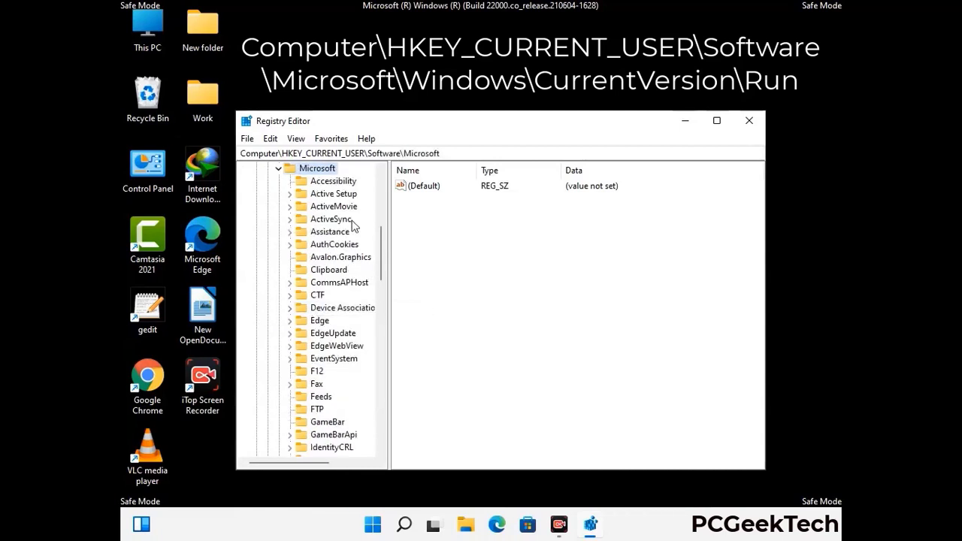
{"action": "scroll", "coordinate": [348, 316], "scroll_direction": "down", "scroll_amount": 4}
{"action": "scroll", "coordinate": [348, 327], "scroll_direction": "down", "scroll_amount": 3}
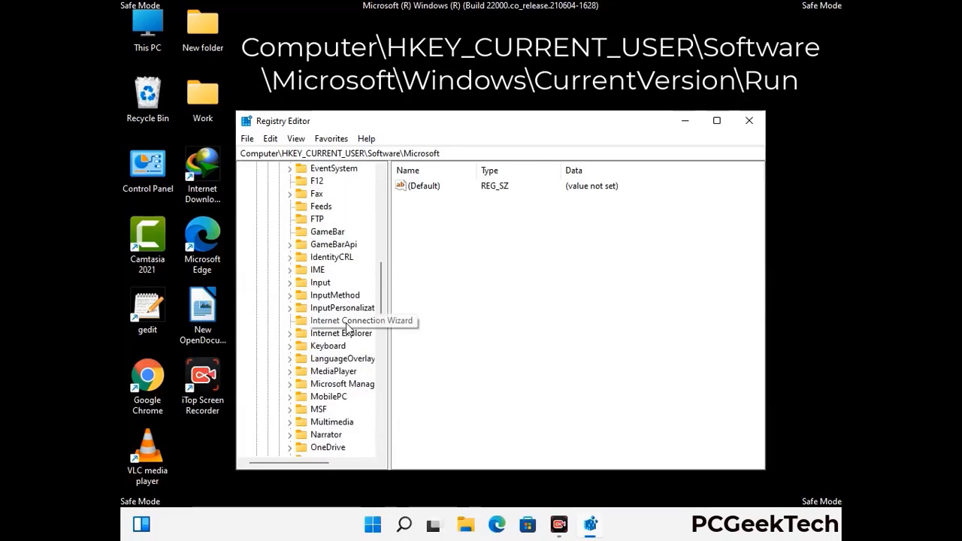
{"action": "scroll", "coordinate": [348, 327], "scroll_direction": "down", "scroll_amount": 6}
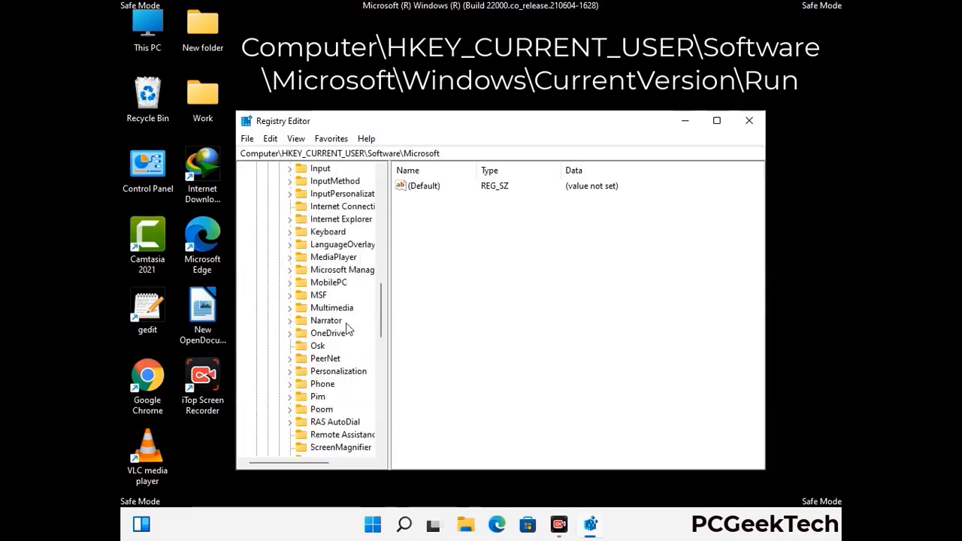
{"action": "scroll", "coordinate": [349, 328], "scroll_direction": "down", "scroll_amount": 4}
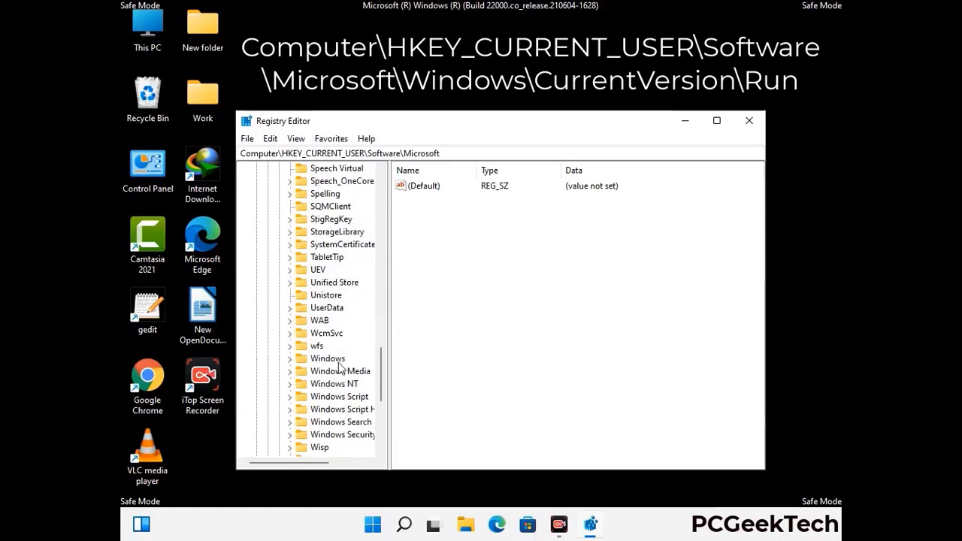
Expand Windows > CurrentVersion and select the Run key to list its startup values
{"action": "double_click", "coordinate": [328, 359]}
{"action": "double_click", "coordinate": [350, 346]}
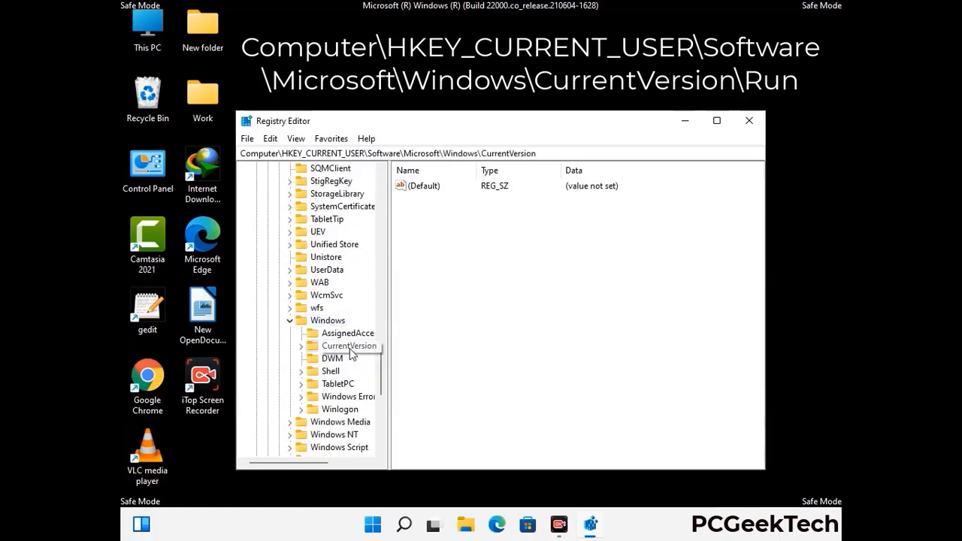
{"action": "scroll", "coordinate": [347, 331], "scroll_direction": "down", "scroll_amount": 3}
{"action": "scroll", "coordinate": [346, 325], "scroll_direction": "down", "scroll_amount": 4}
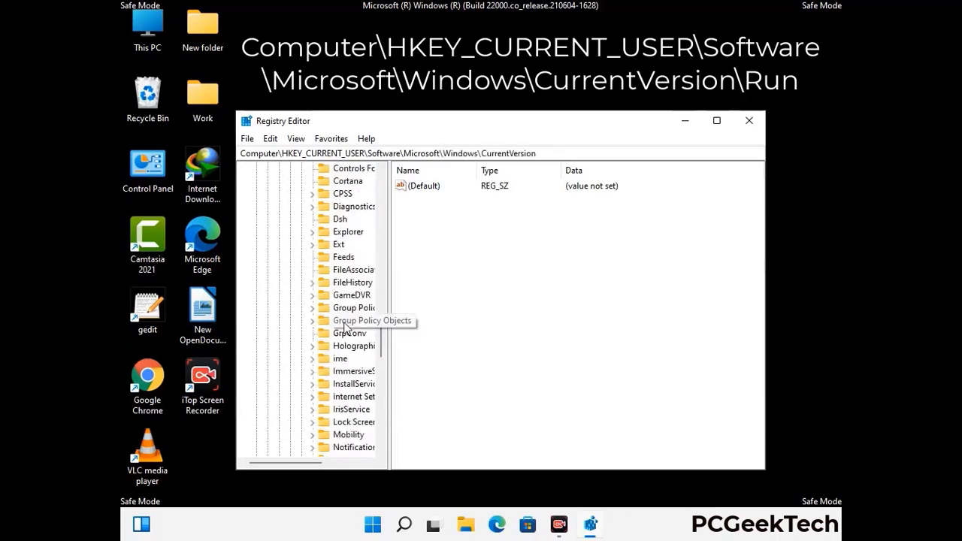
{"action": "scroll", "coordinate": [345, 326], "scroll_direction": "down", "scroll_amount": 1}
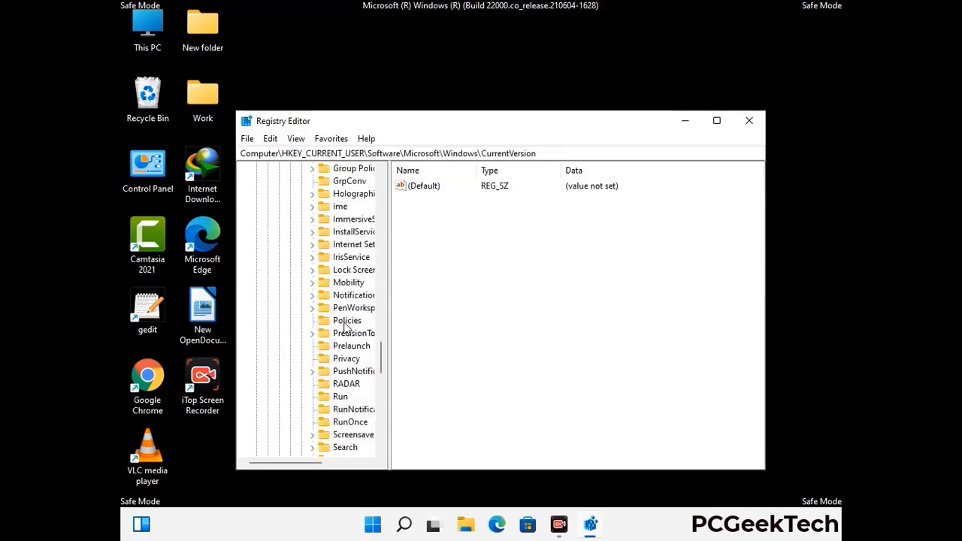
{"action": "scroll", "coordinate": [346, 325], "scroll_direction": "down", "scroll_amount": 1}
{"action": "left_click", "coordinate": [342, 360]}
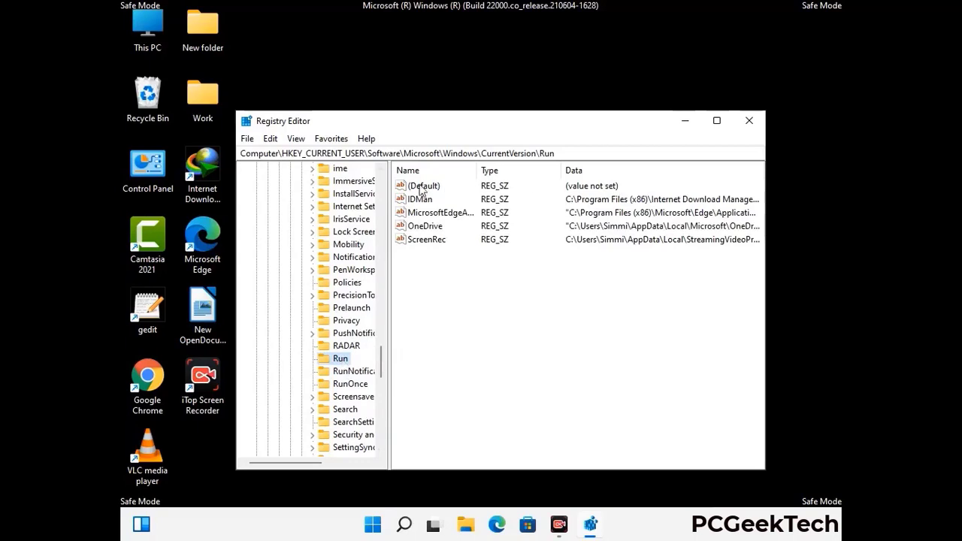
Delete the ScreenRec startup value from the Run key and confirm the deletion
{"action": "left_click", "coordinate": [425, 242]}
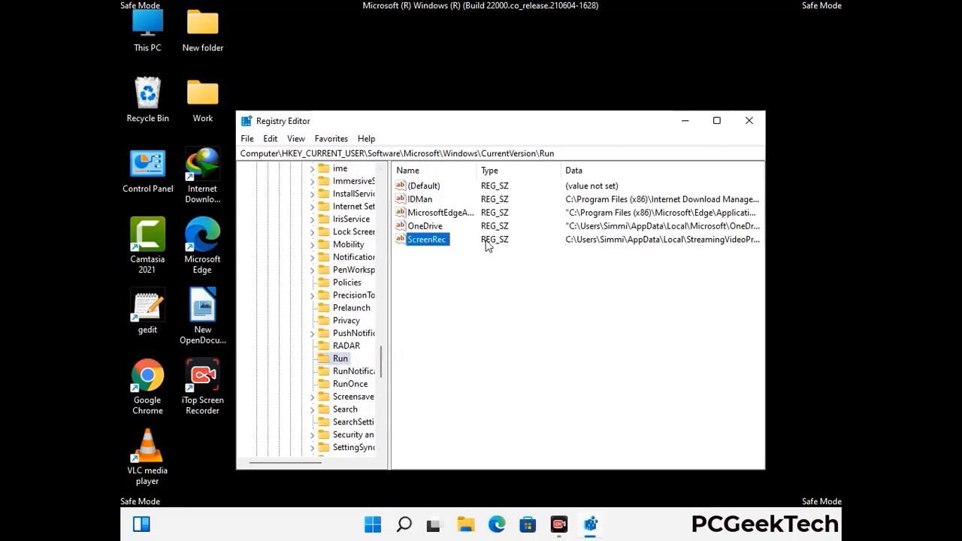
{"action": "key", "text": "Escape"}
{"action": "left_click", "coordinate": [435, 246]}
{"action": "right_click", "coordinate": [435, 245]}
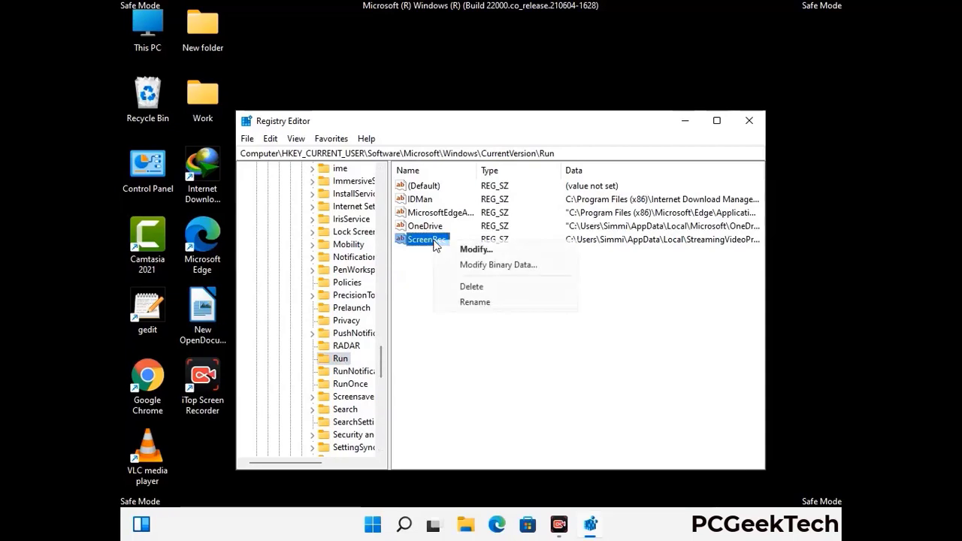
{"action": "left_click", "coordinate": [461, 284]}
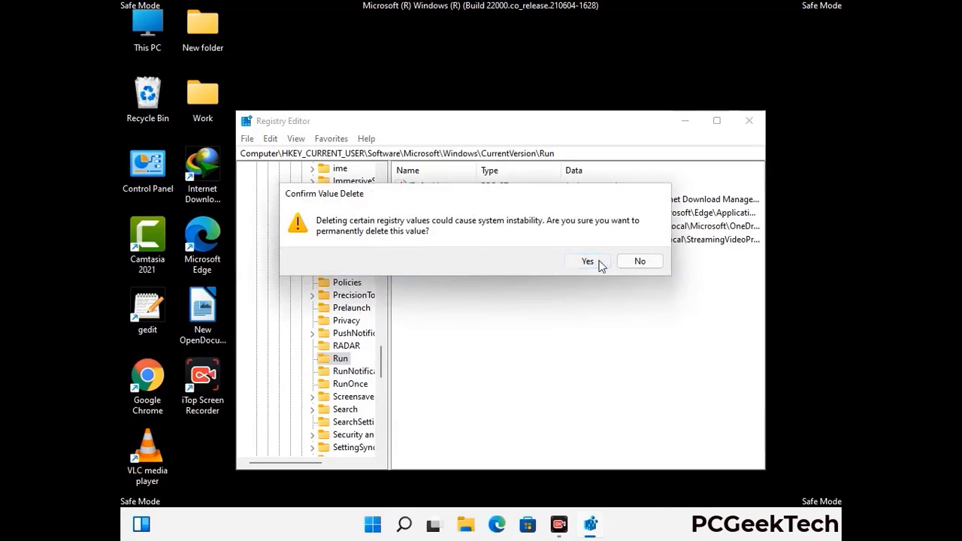
{"action": "left_click", "coordinate": [588, 261]}
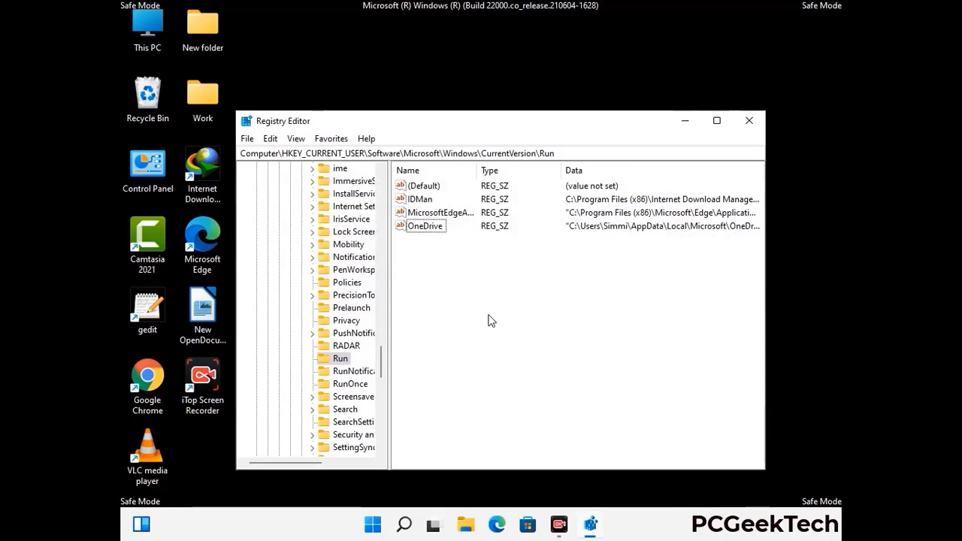
Search the registry for 'Virus Name', then cancel the search and close Registry Editor
{"action": "key", "text": "ctrl+f"}
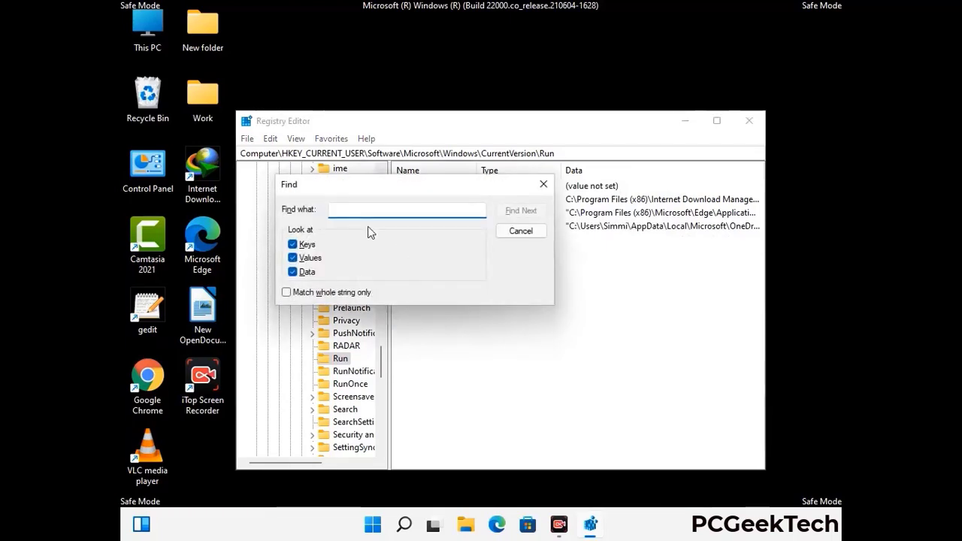
{"action": "type", "text": "Virus Name"}
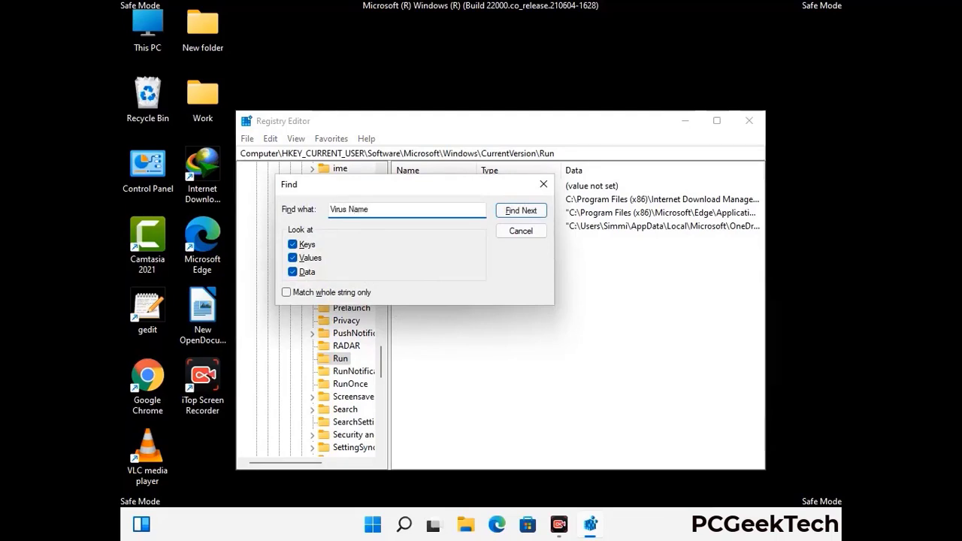
{"action": "left_click", "coordinate": [510, 213]}
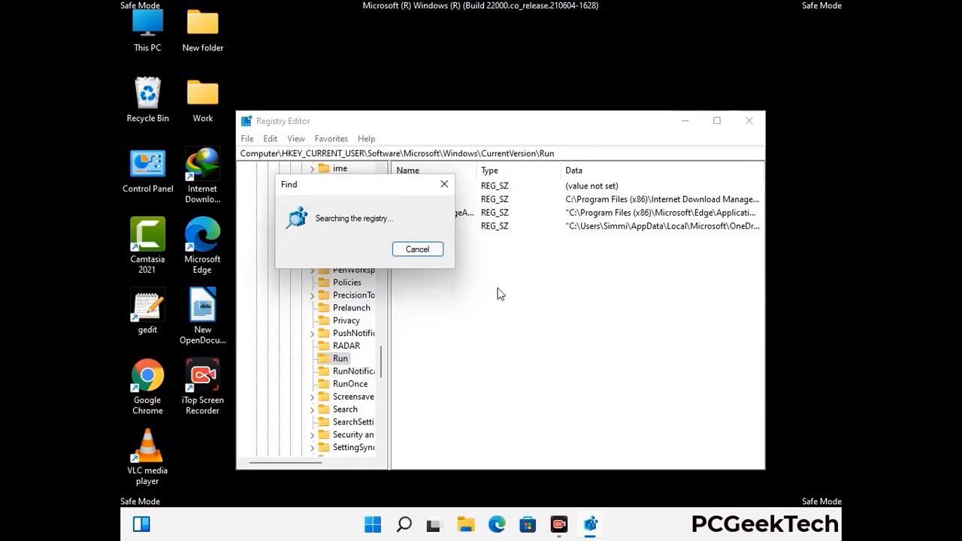
{"action": "left_click", "coordinate": [445, 185]}
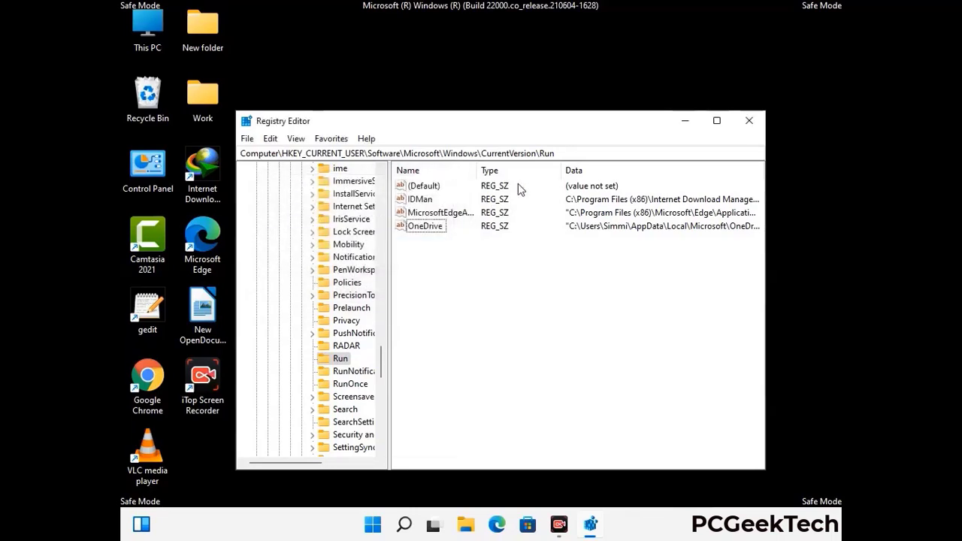
{"action": "left_click", "coordinate": [750, 120]}
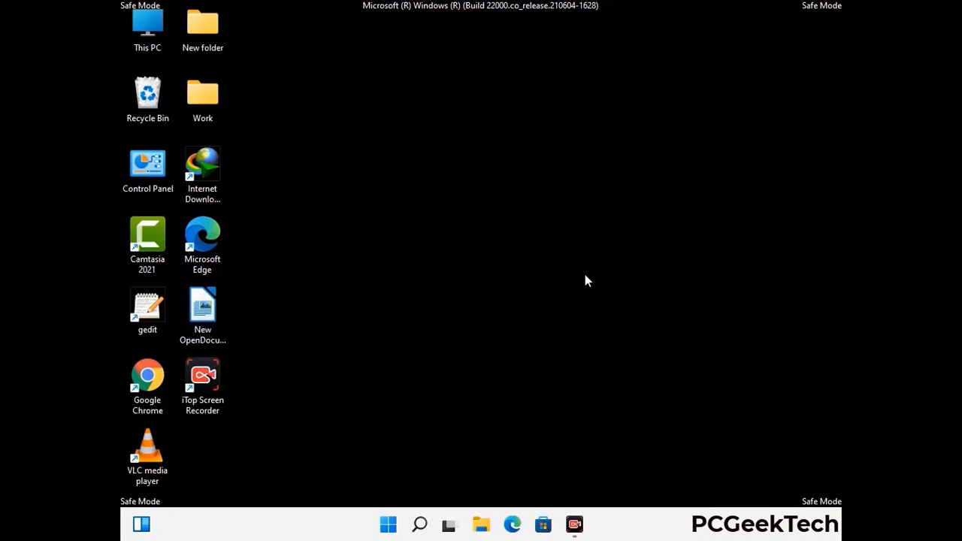
Run msconfig and uncheck Safe boot on the Boot tab of System Configuration
{"action": "key", "text": "super+r"}
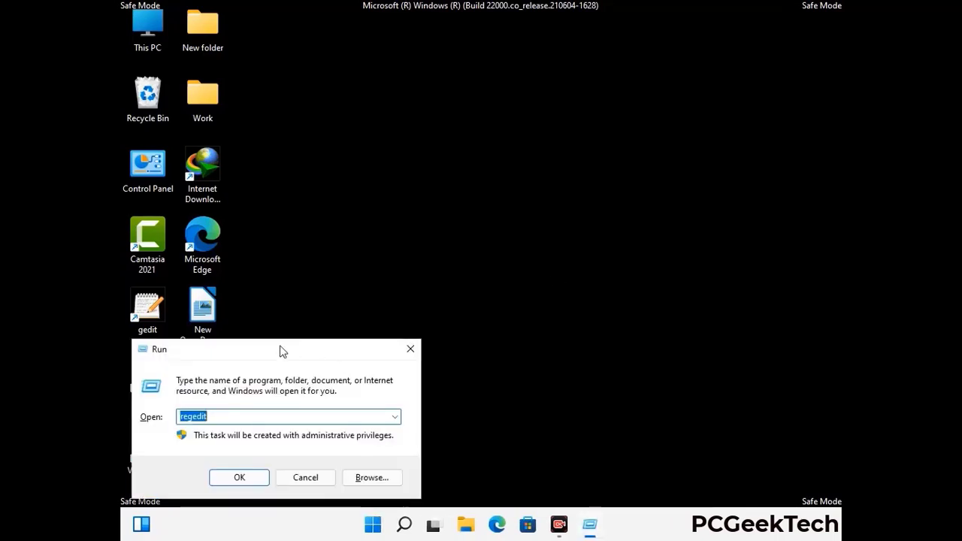
{"action": "left_click_drag", "start_coordinate": [280, 348], "coordinate": [491, 146]}
{"action": "type", "text": "ms"}
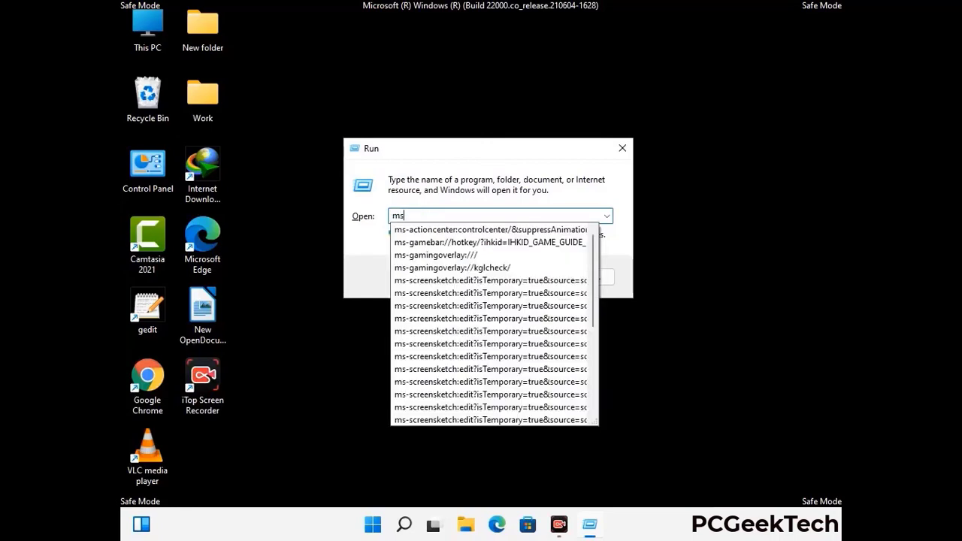
{"action": "type", "text": "config"}
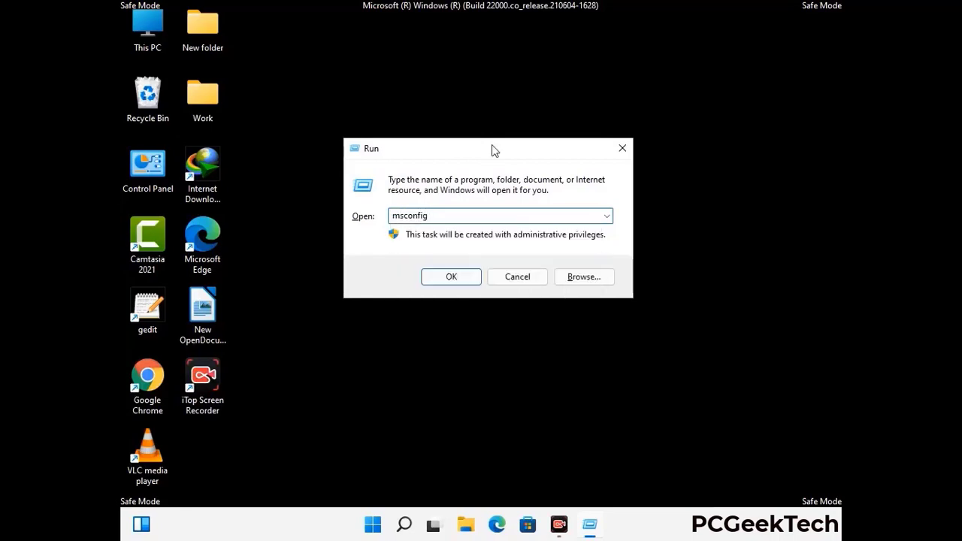
{"action": "left_click", "coordinate": [449, 277]}
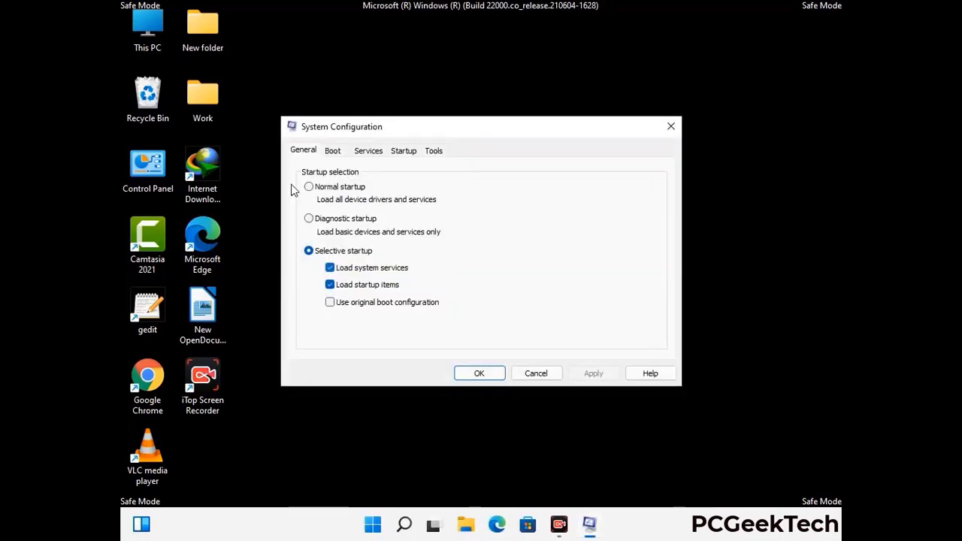
{"action": "left_click", "coordinate": [331, 152]}
{"action": "left_click", "coordinate": [311, 287]}
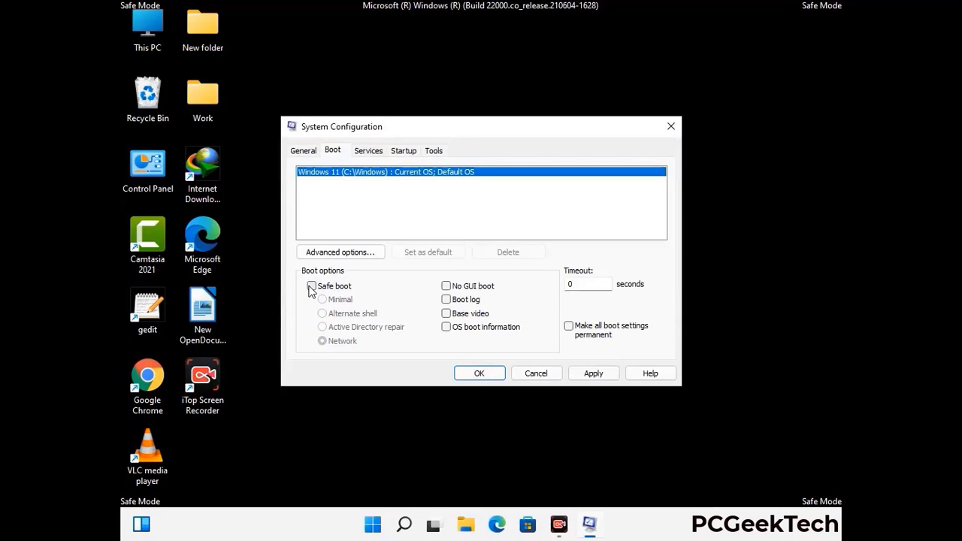